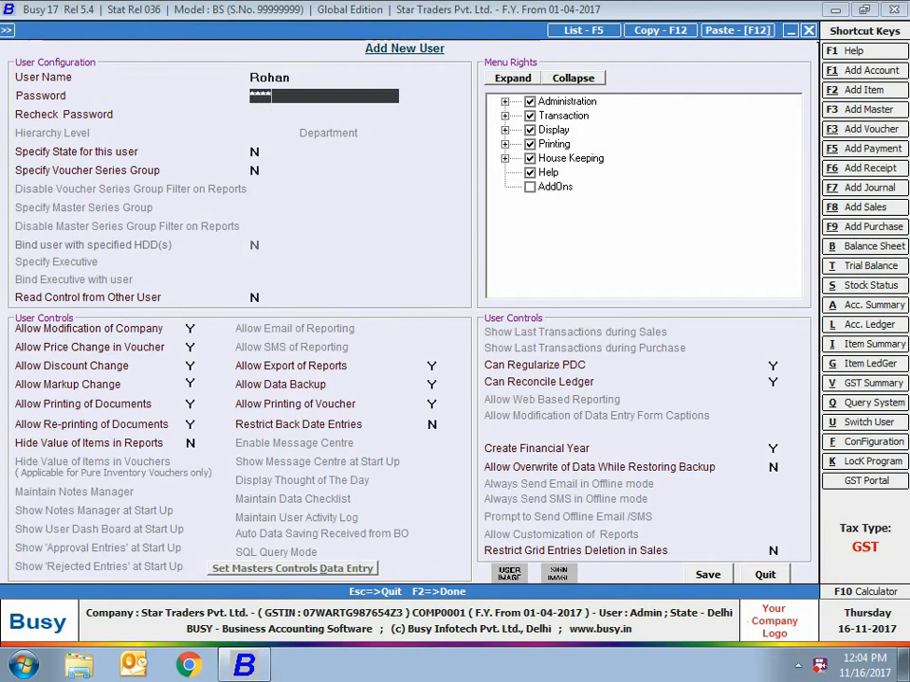
Step: Re-enter the new user's password in the Recheck Password field
{"action": "key", "text": "Return"}
{"action": "type", "text": "****"}
{"action": "key", "text": "Return"}
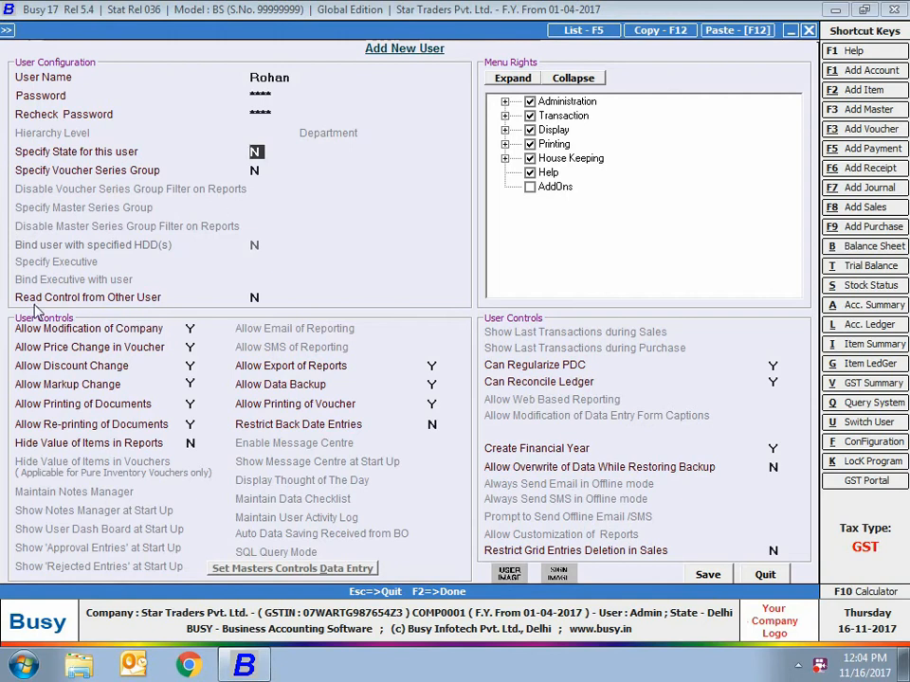
{"action": "left_click", "coordinate": [254, 297]}
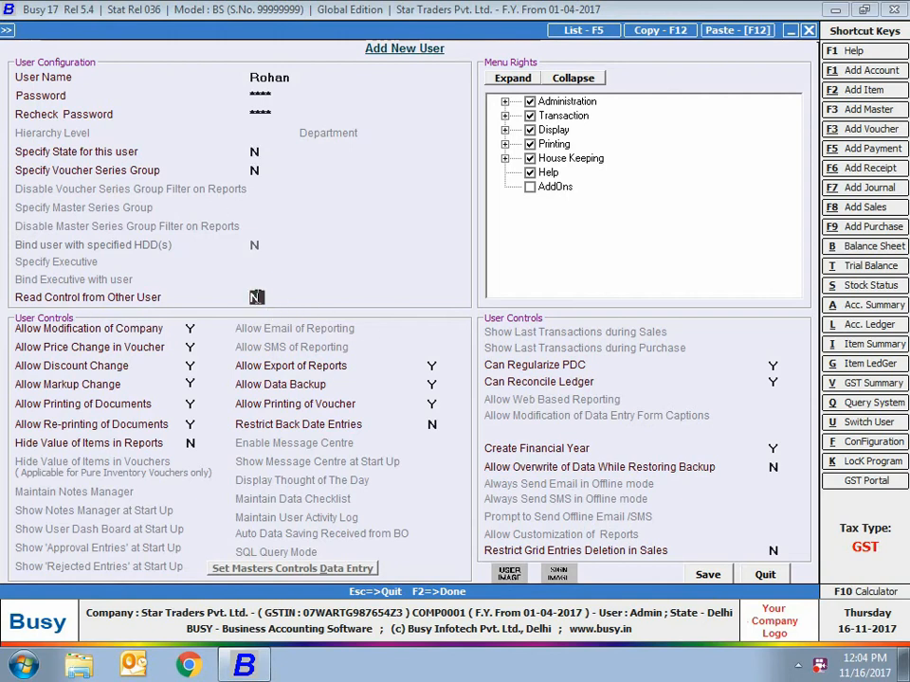
{"action": "key", "text": "y"}
{"action": "key", "text": "Return"}
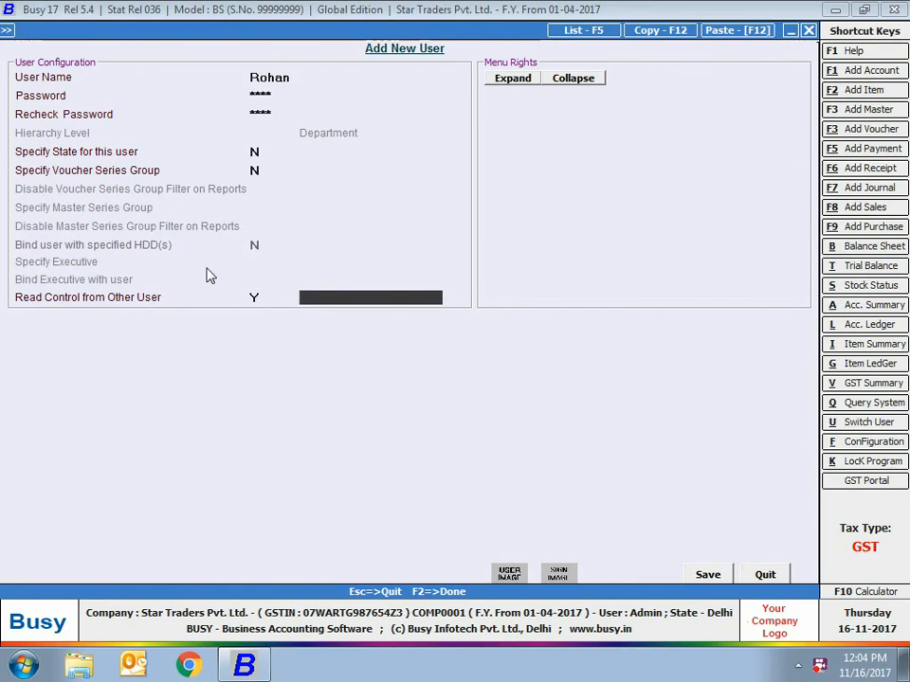
{"action": "left_click", "coordinate": [256, 300]}
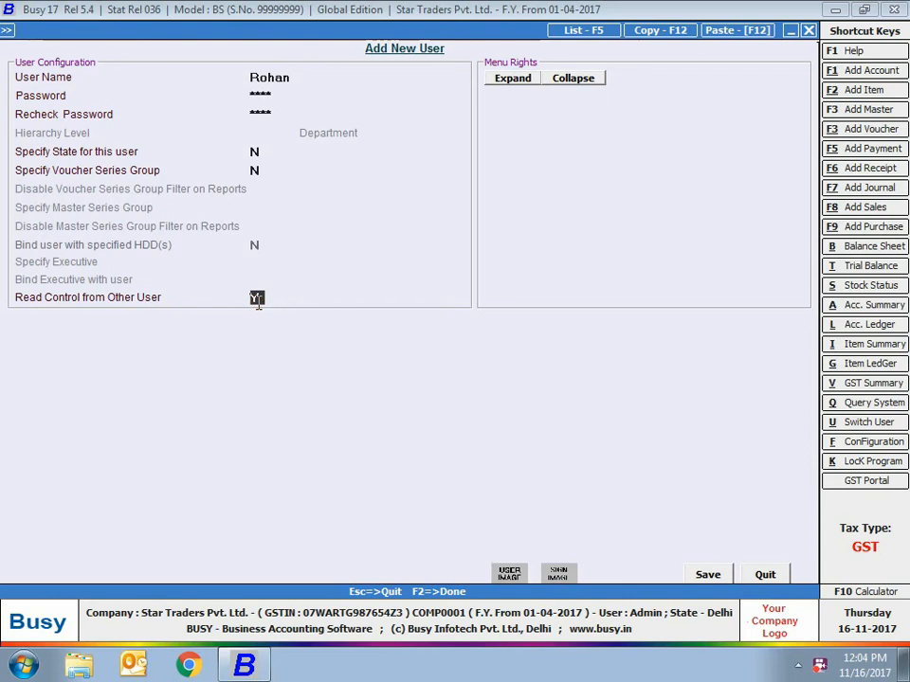
{"action": "type", "text": "N"}
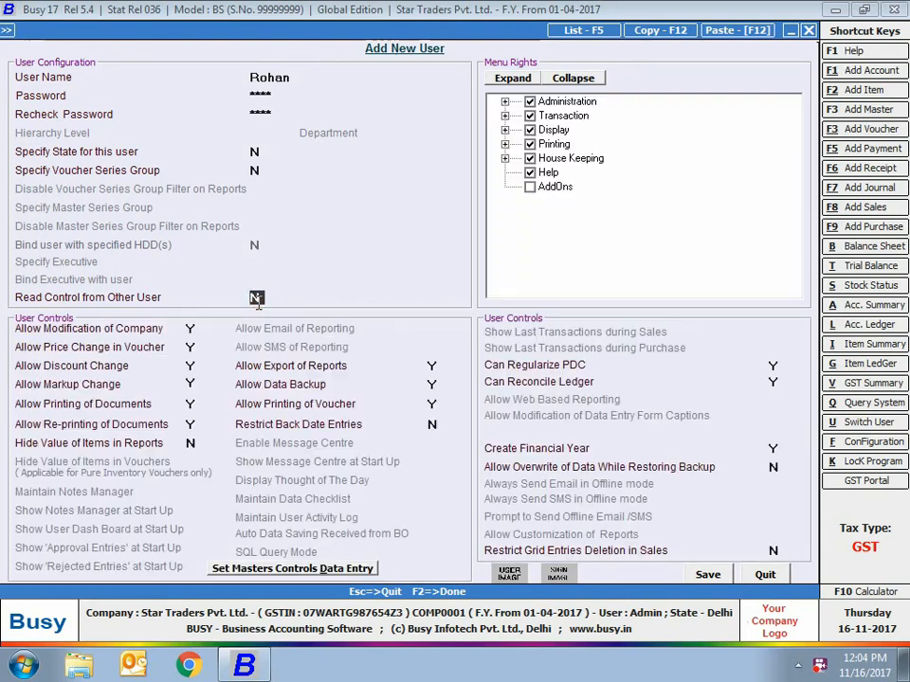
{"action": "key", "text": "Return"}
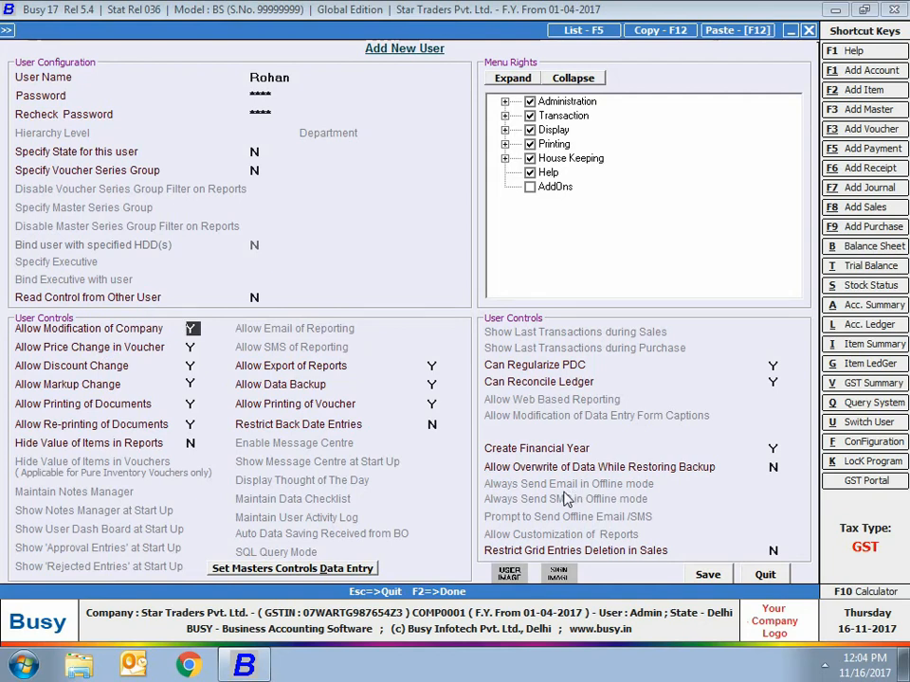
Step: Set Allow Price Change in Voucher to N and disallow price changes for Sales and Purchase vouchers
{"action": "key", "text": "Return"}
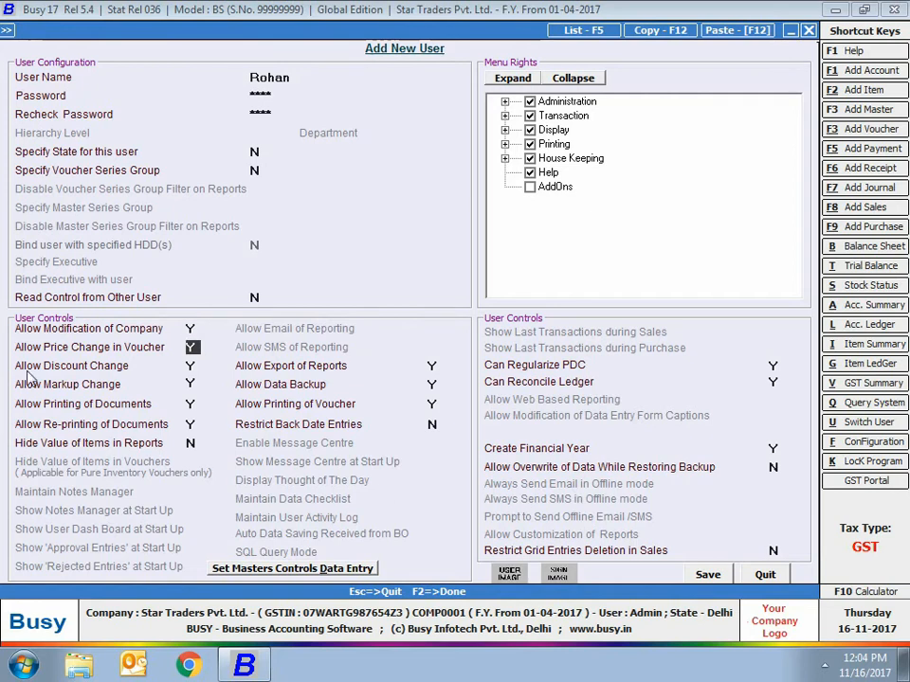
{"action": "type", "text": "N"}
{"action": "left_click", "coordinate": [216, 356]}
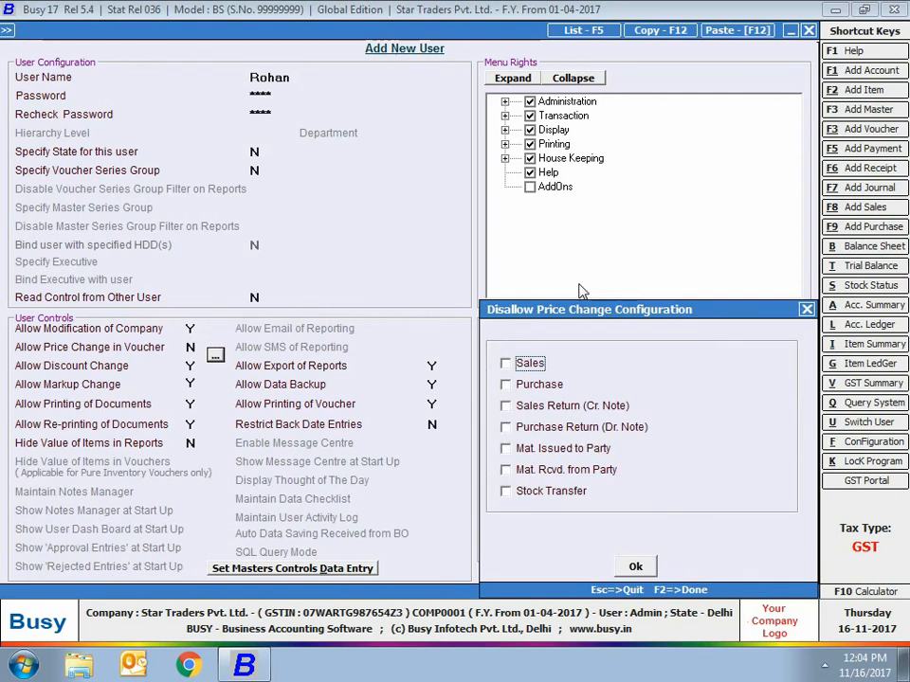
{"action": "left_click", "coordinate": [531, 362]}
{"action": "left_click", "coordinate": [541, 386]}
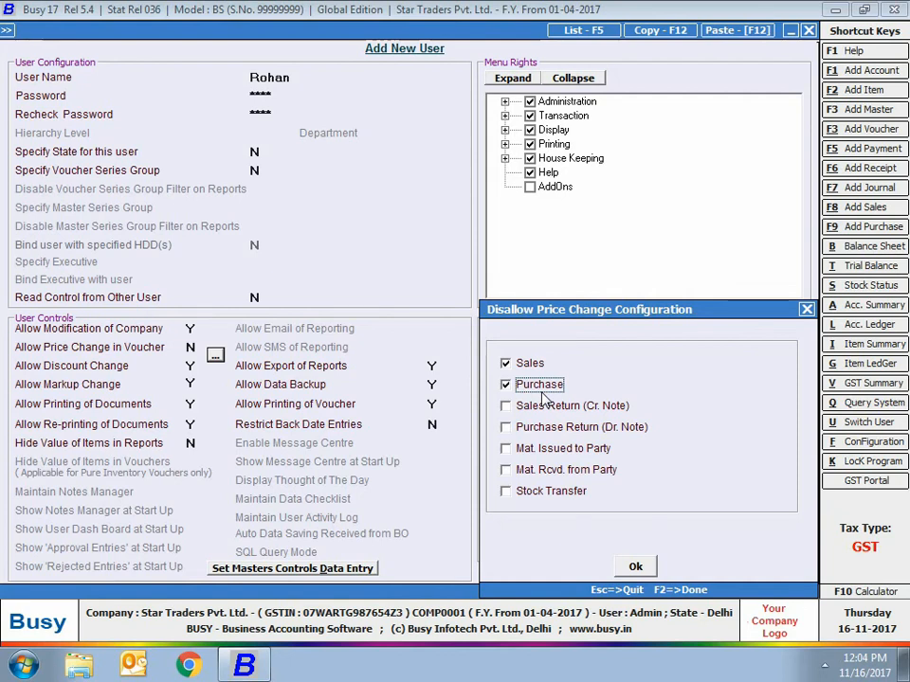
{"action": "left_click", "coordinate": [635, 566]}
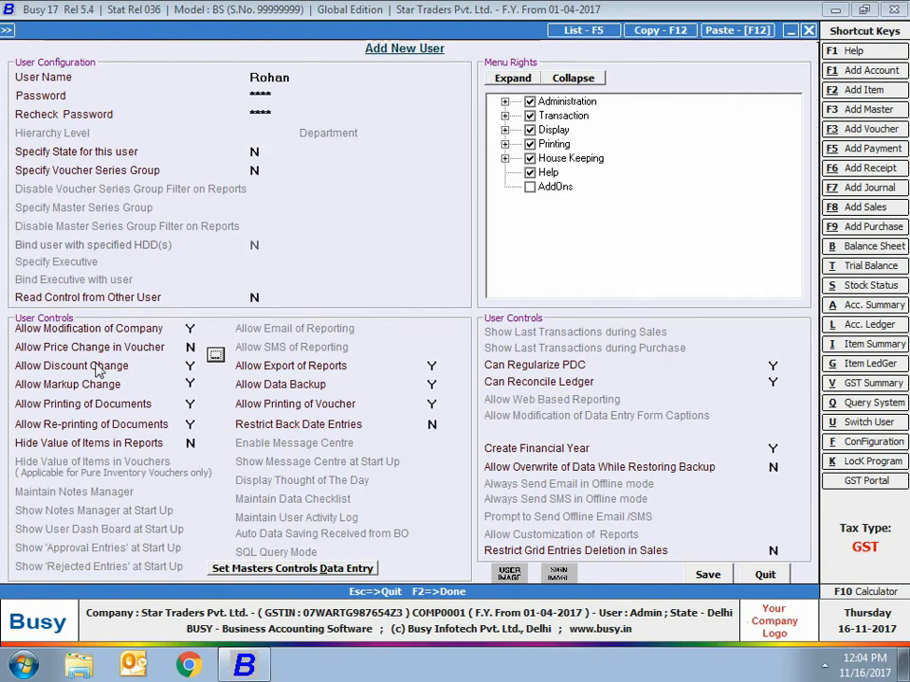
Step: Set Allow Discount Change to N and disallow discount changes for Sales and Purchase vouchers
{"action": "left_click", "coordinate": [194, 365]}
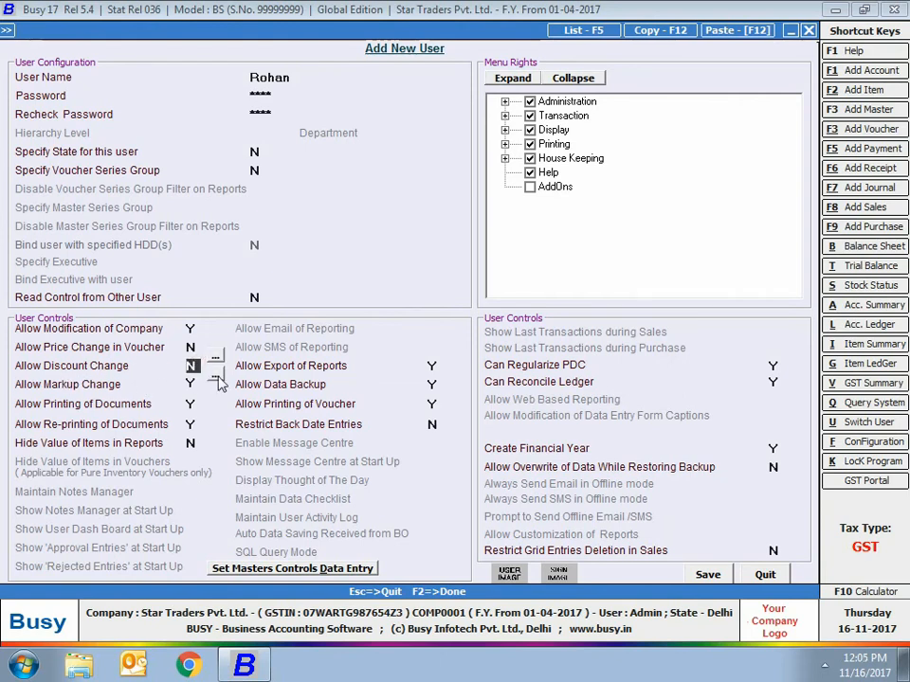
{"action": "left_click", "coordinate": [216, 375]}
{"action": "left_click", "coordinate": [512, 366]}
{"action": "left_click", "coordinate": [528, 386]}
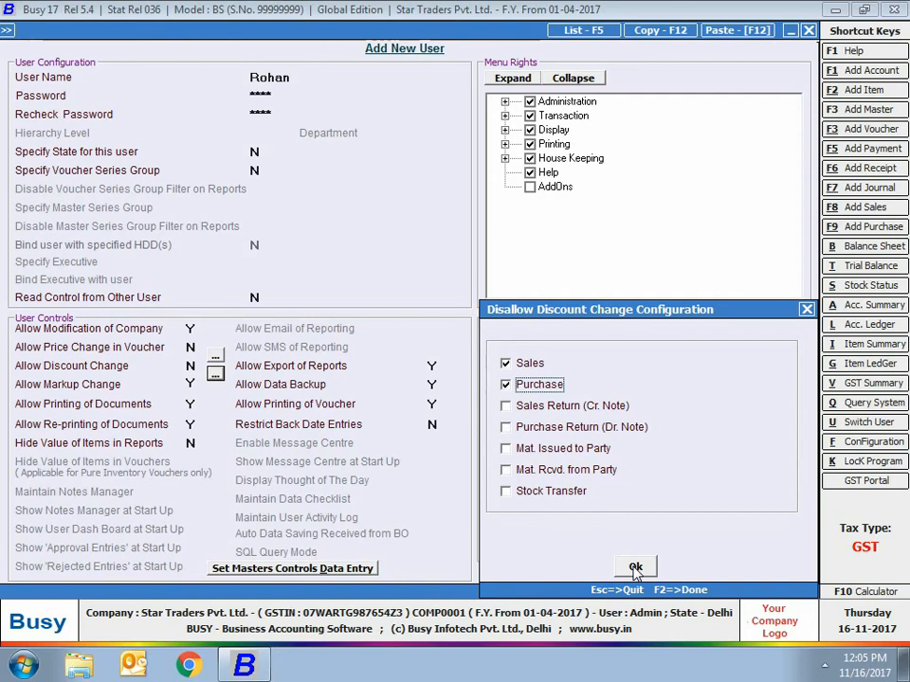
{"action": "left_click", "coordinate": [635, 567]}
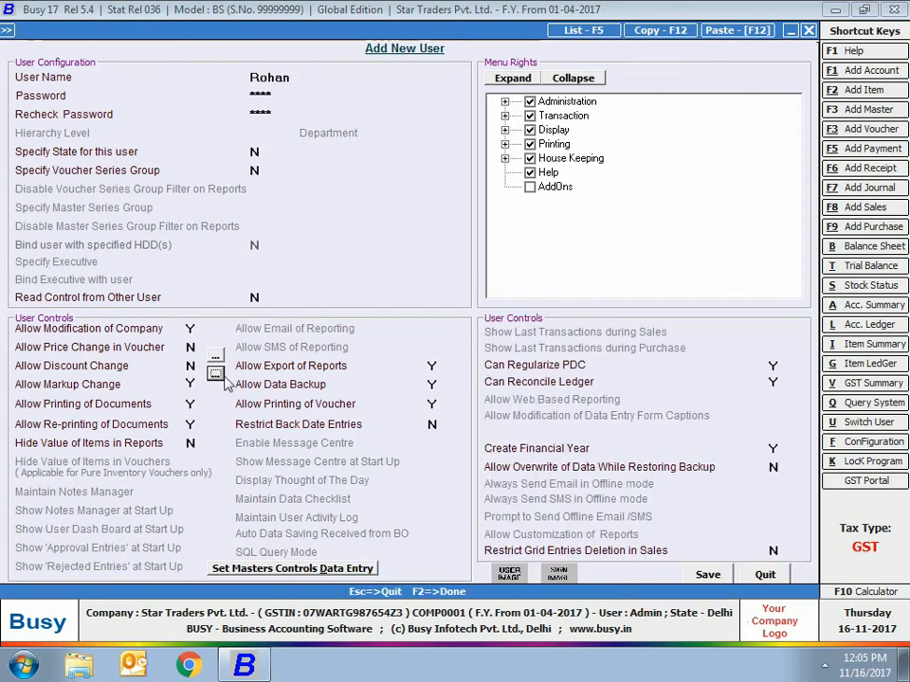
{"action": "left_click", "coordinate": [195, 384]}
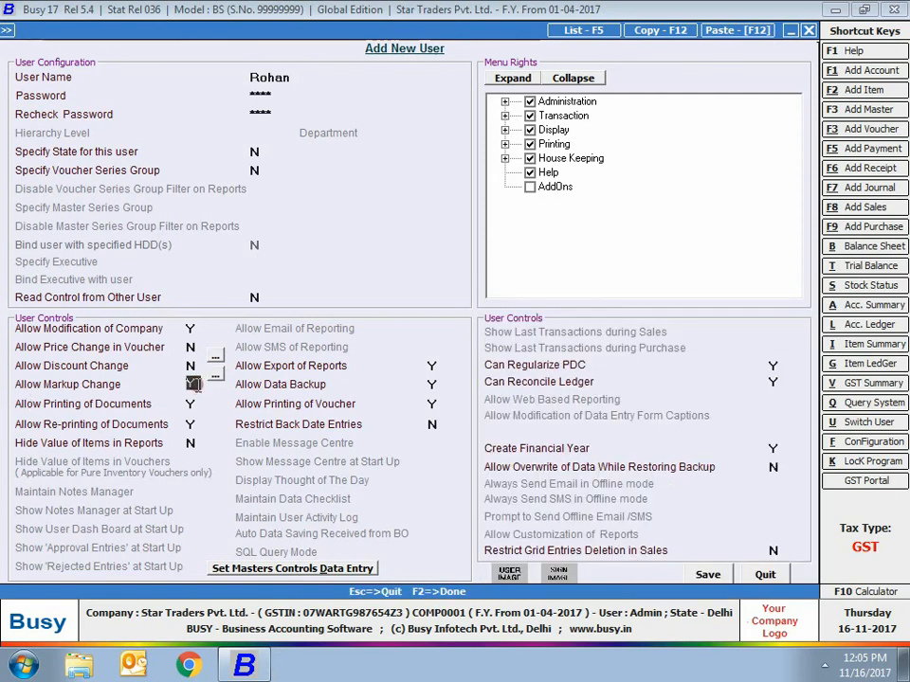
{"action": "left_click", "coordinate": [195, 406]}
{"action": "key", "text": "Return"}
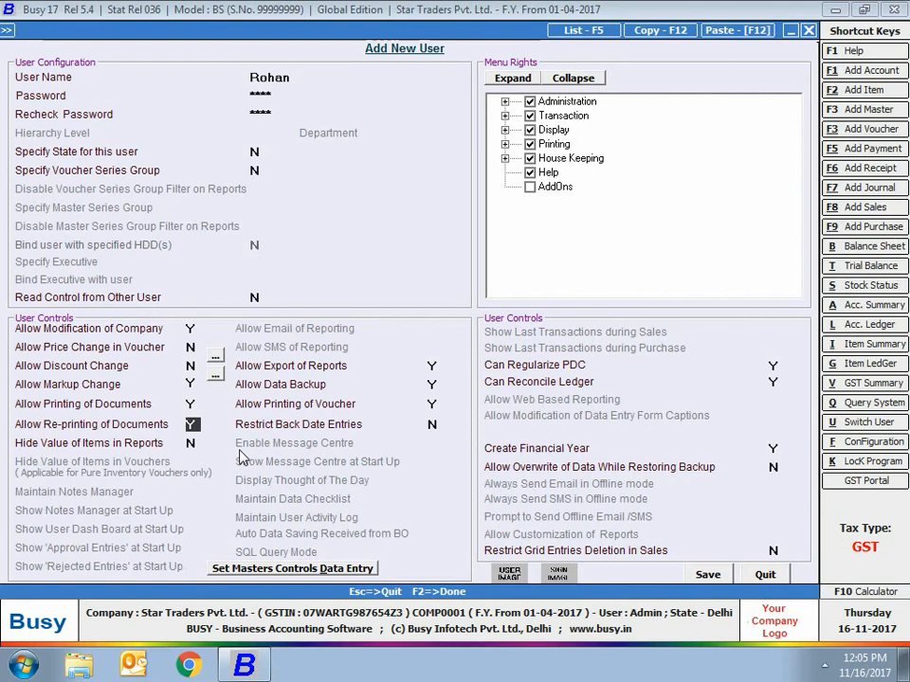
{"action": "key", "text": "Return"}
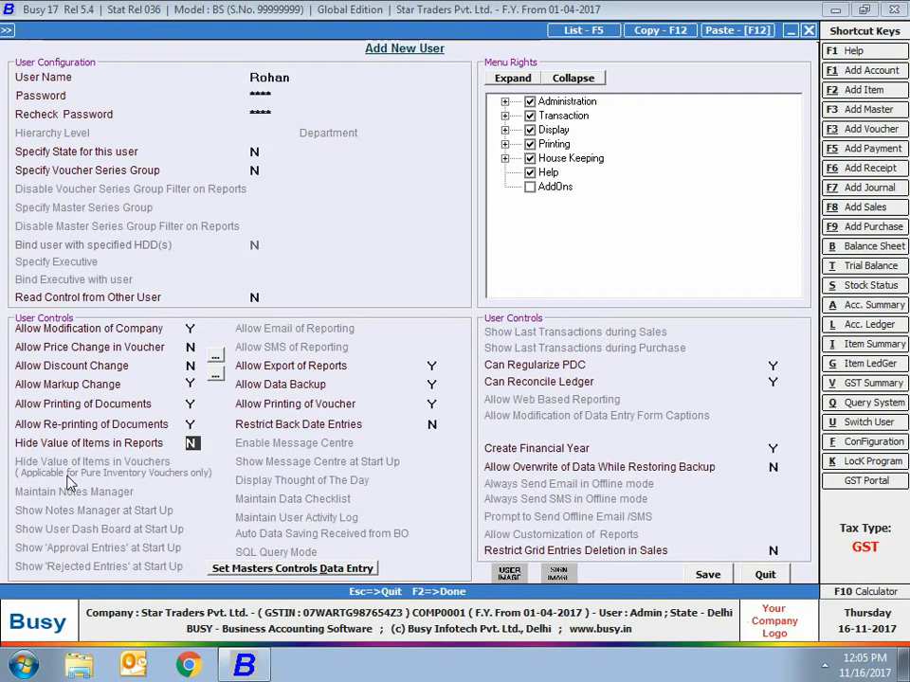
Step: Set both Allow Export of Reports and Allow Data Backup to N for the new user
{"action": "left_click", "coordinate": [433, 366]}
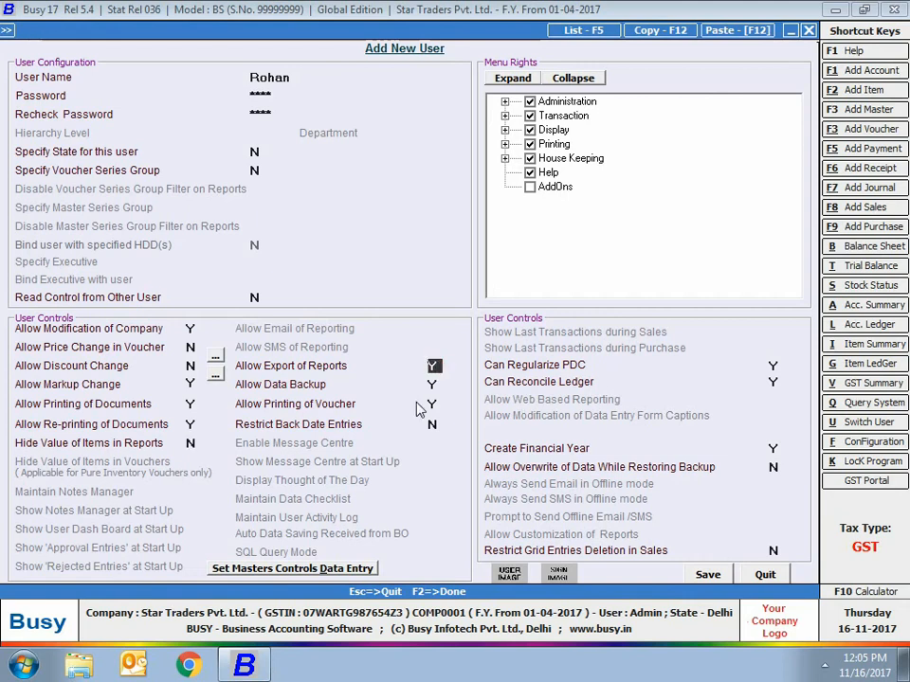
{"action": "key", "text": "n"}
{"action": "key", "text": "Return"}
{"action": "key", "text": "n"}
{"action": "key", "text": "Return"}
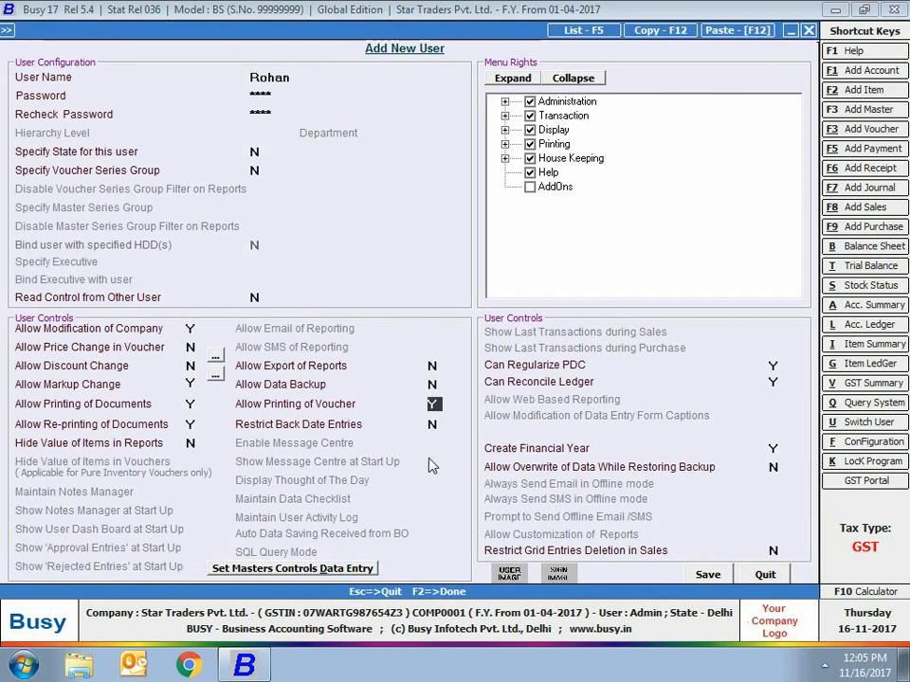
Step: Set Restrict Back Date Entries to Y and open its restriction settings
{"action": "key", "text": "Return"}
{"action": "key", "text": "y"}
{"action": "left_click", "coordinate": [458, 428]}
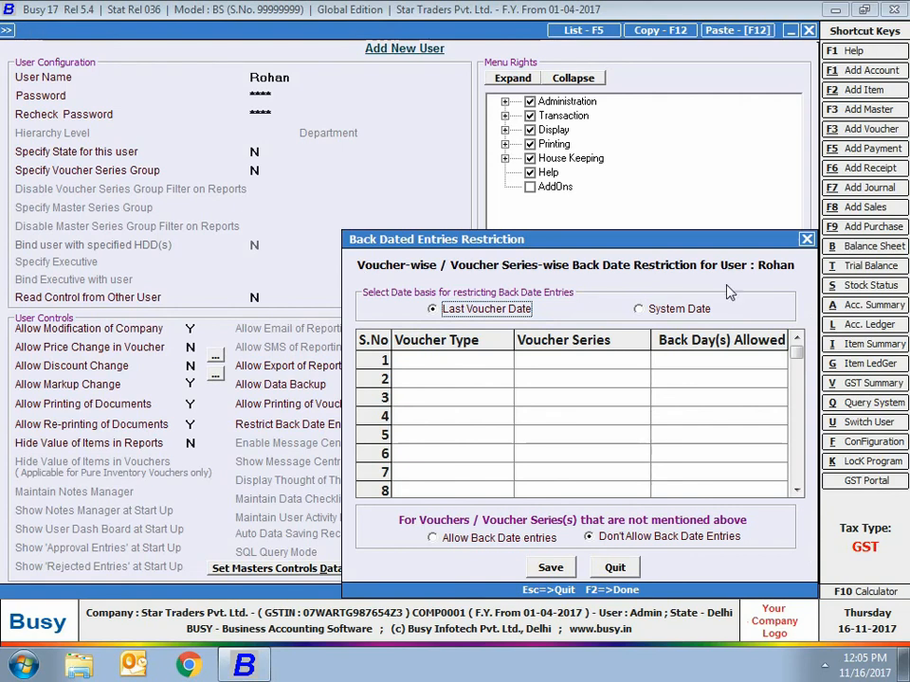
Step: Add a back-date restriction for Sales vouchers in All Series with 7 back days allowed
{"action": "left_click", "coordinate": [440, 366]}
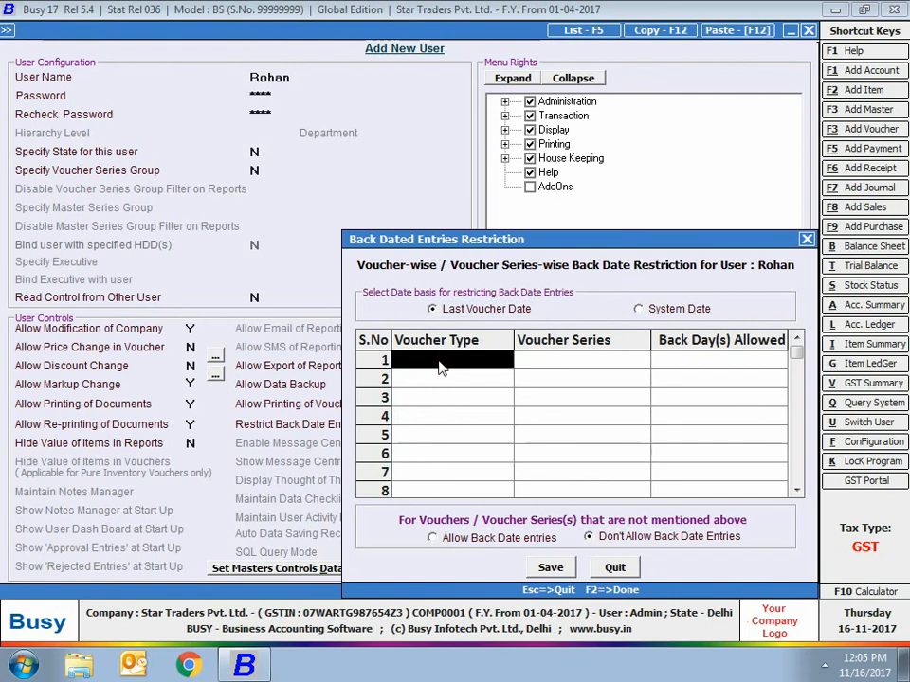
{"action": "type", "text": "sale"}
{"action": "key", "text": "Return"}
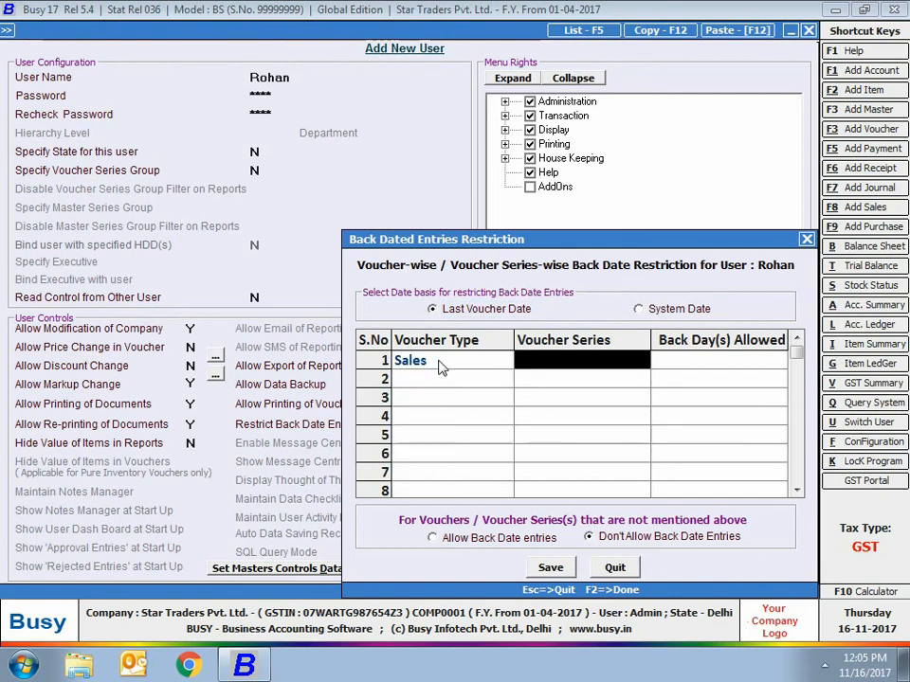
{"action": "type", "text": "ma"}
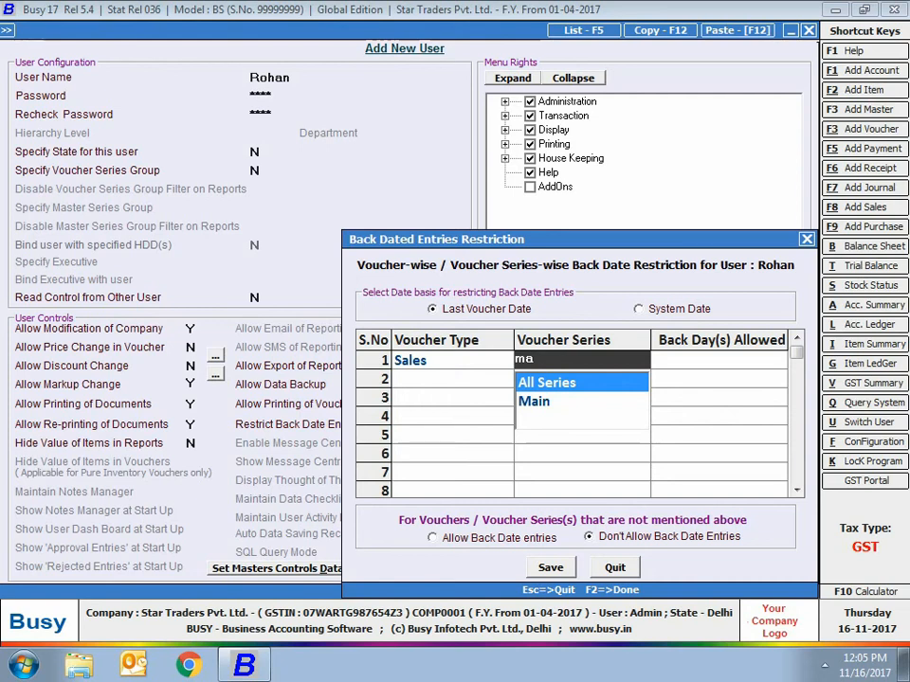
{"action": "key", "text": "Return"}
{"action": "type", "text": "7"}
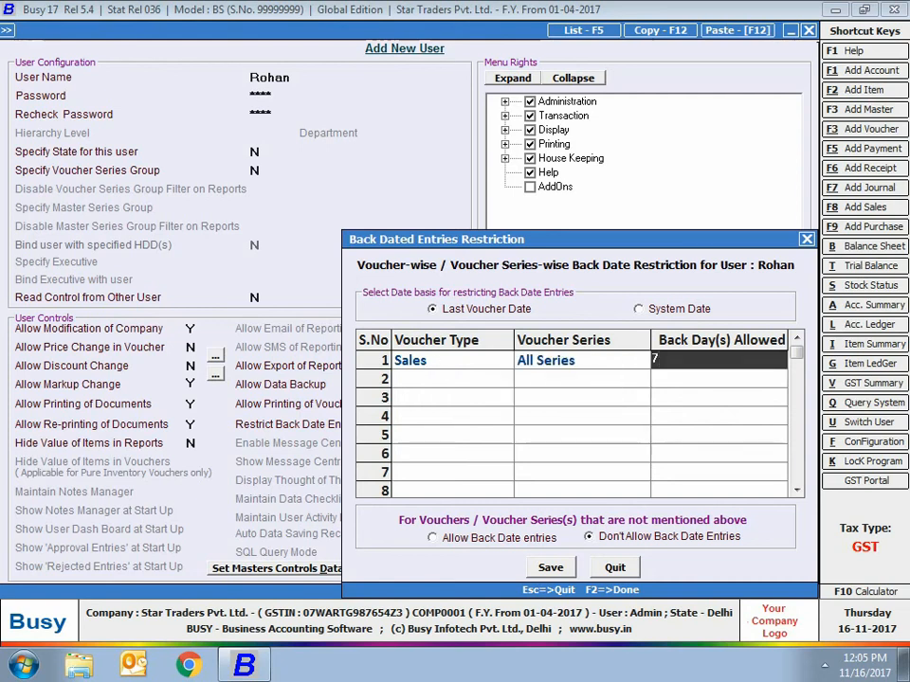
{"action": "key", "text": "Return"}
Step: Add a second back-date restriction for Payment vouchers in All Series with 10 back days allowed
{"action": "type", "text": "pa"}
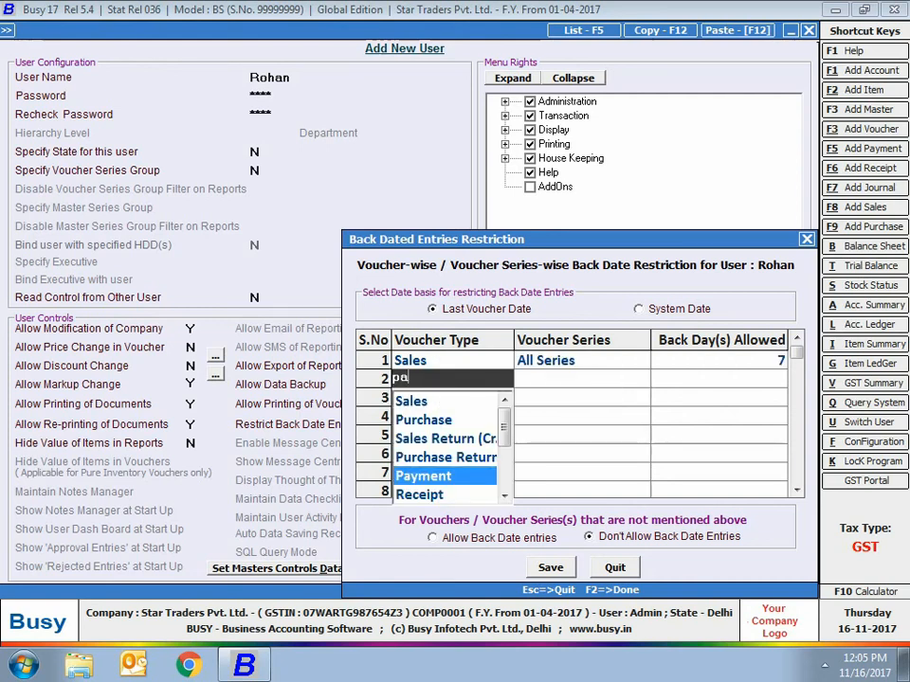
{"action": "key", "text": "Return"}
{"action": "type", "text": "a"}
{"action": "key", "text": "Return"}
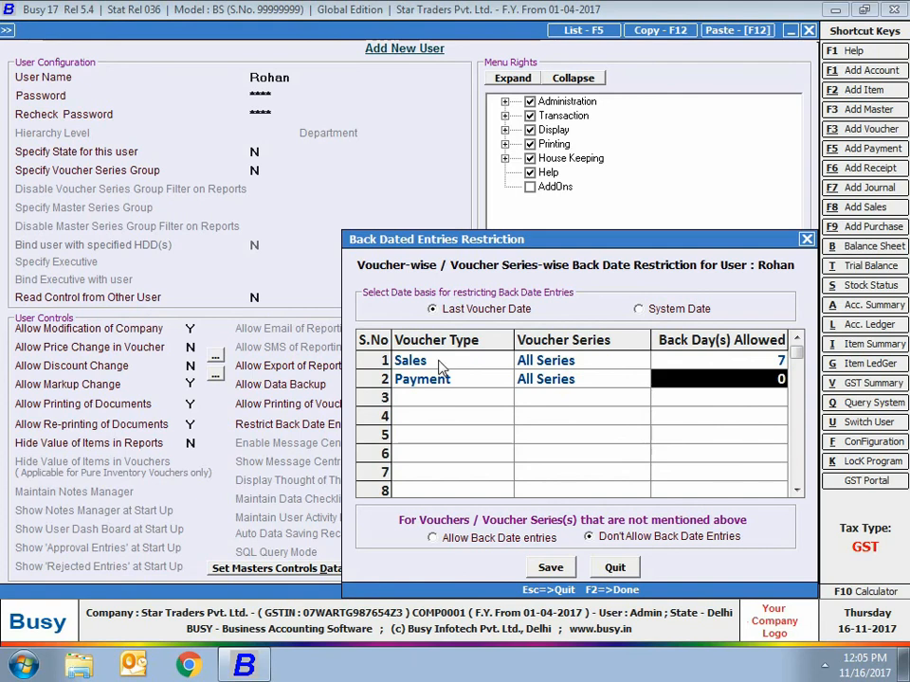
{"action": "type", "text": "10"}
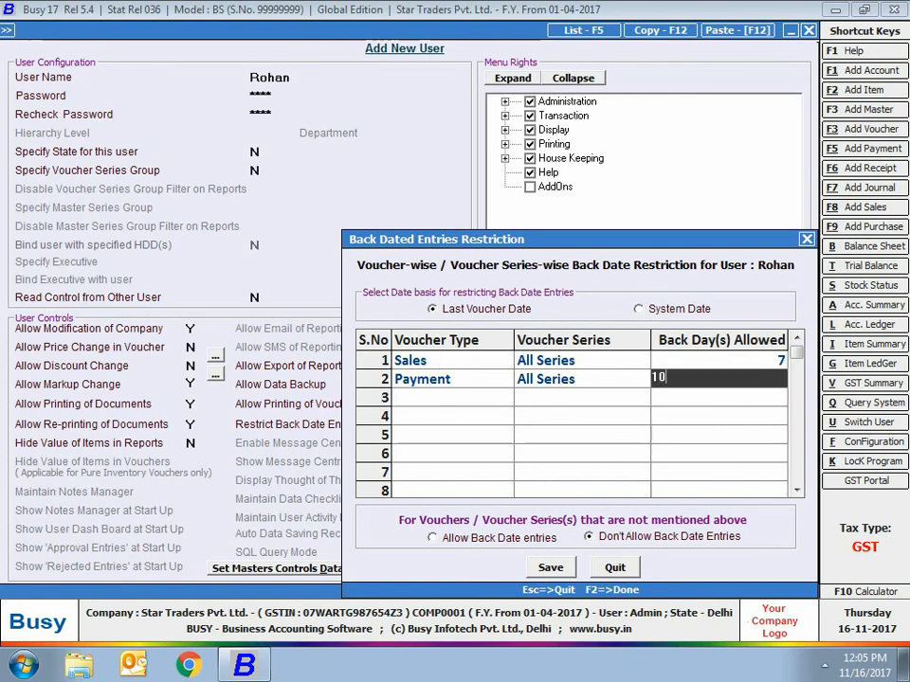
{"action": "key", "text": "Return"}
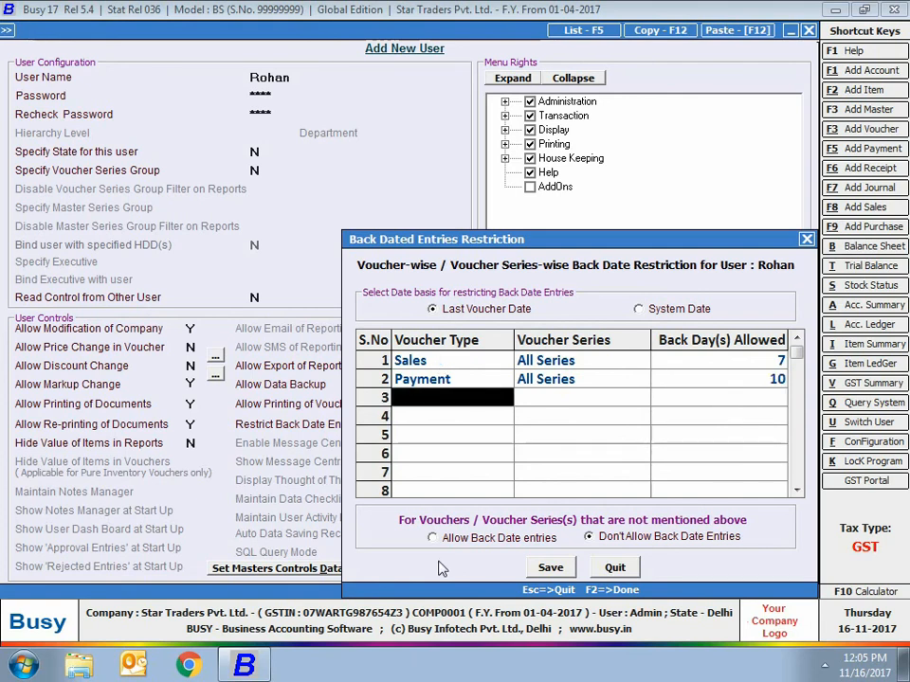
Step: Disallow back date entries for vouchers not listed, base the restriction on System Date, and save the back-date settings
{"action": "left_click", "coordinate": [606, 537]}
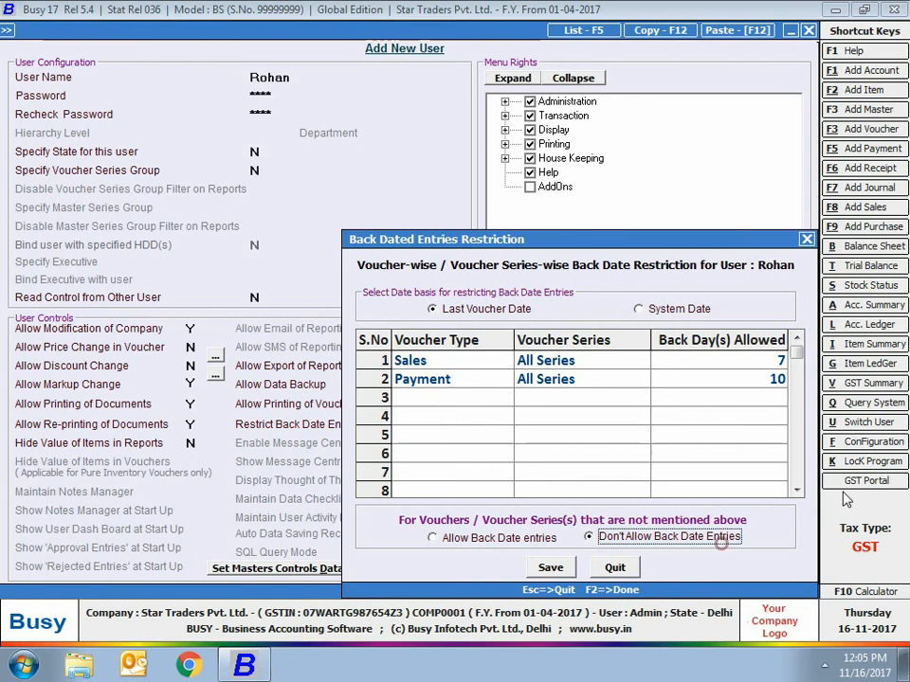
{"action": "left_click", "coordinate": [434, 539]}
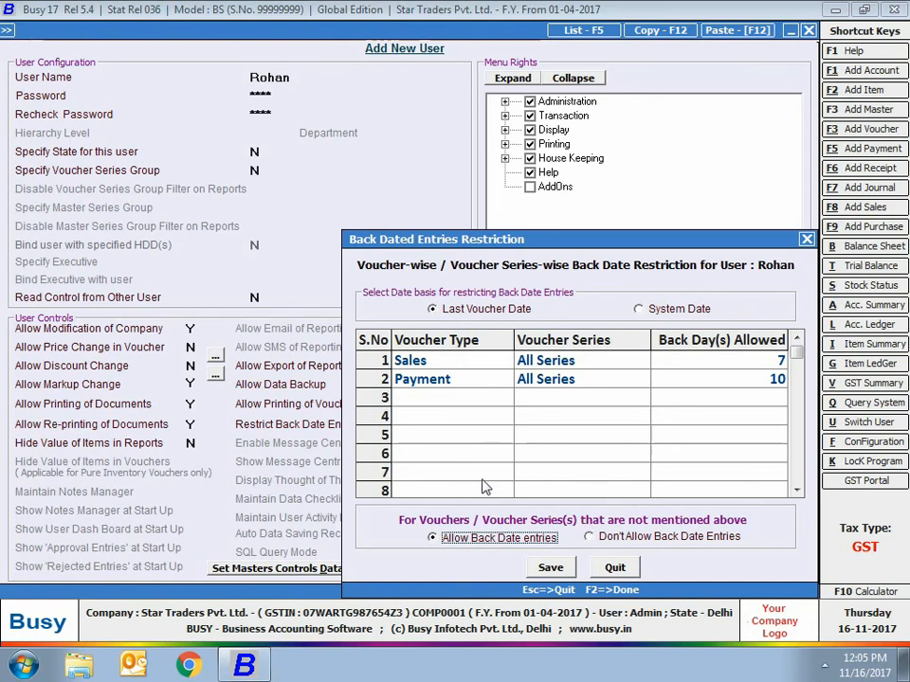
{"action": "left_click", "coordinate": [590, 537]}
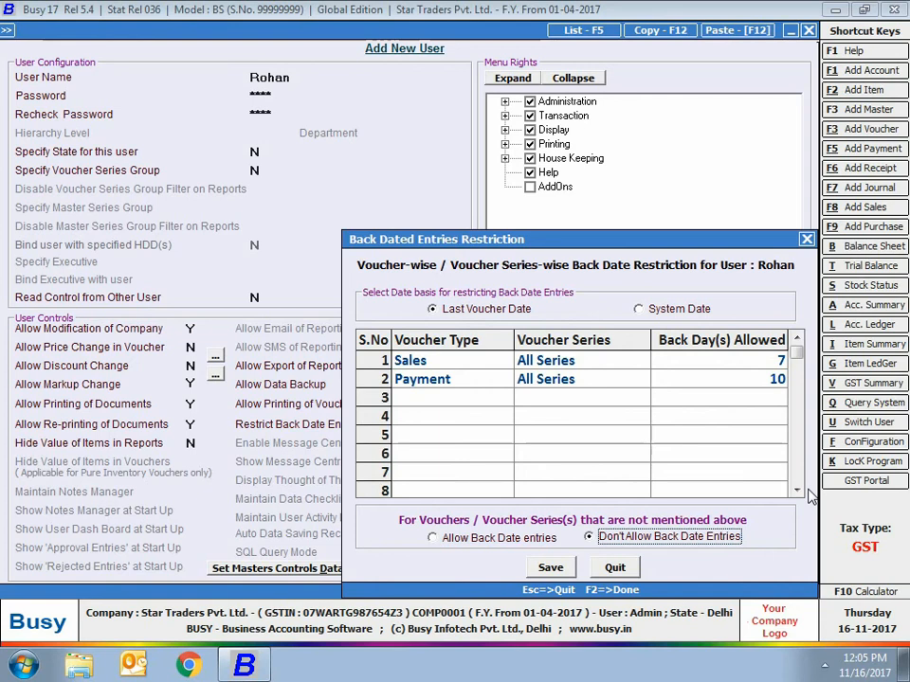
{"action": "left_click", "coordinate": [679, 310]}
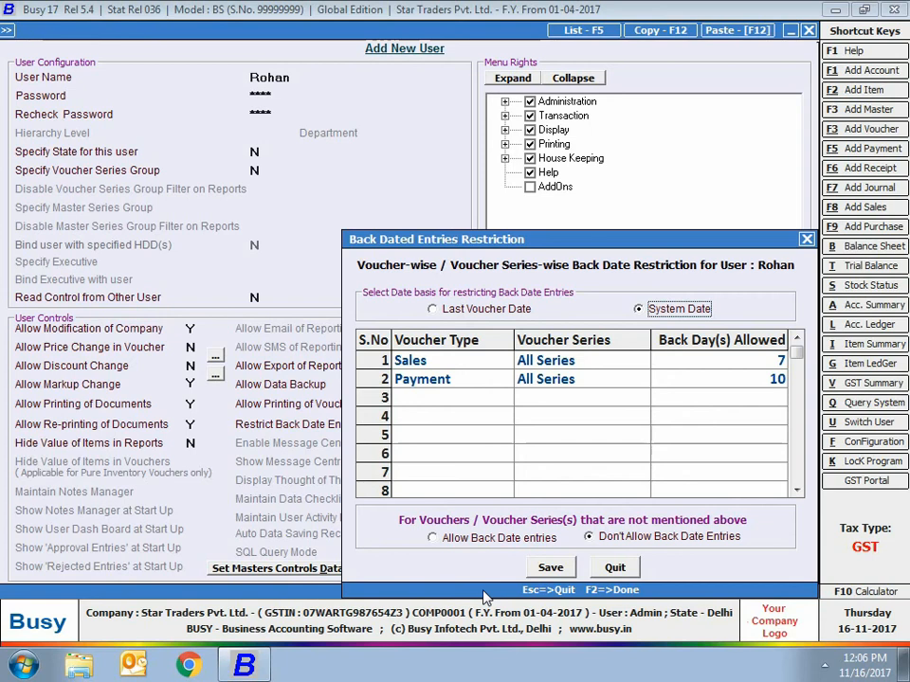
{"action": "left_click", "coordinate": [538, 575]}
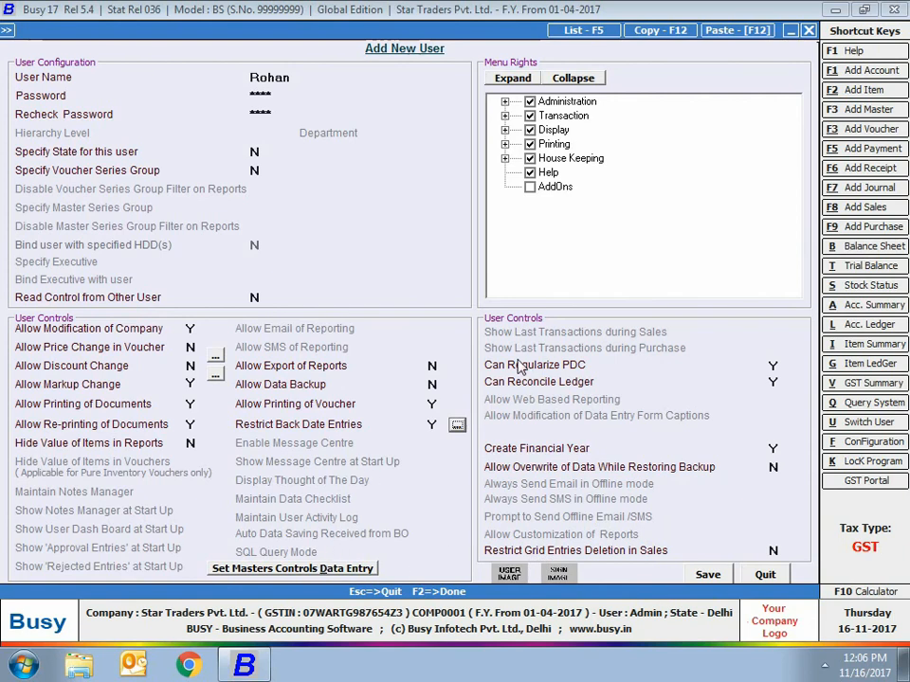
{"action": "left_click", "coordinate": [775, 382]}
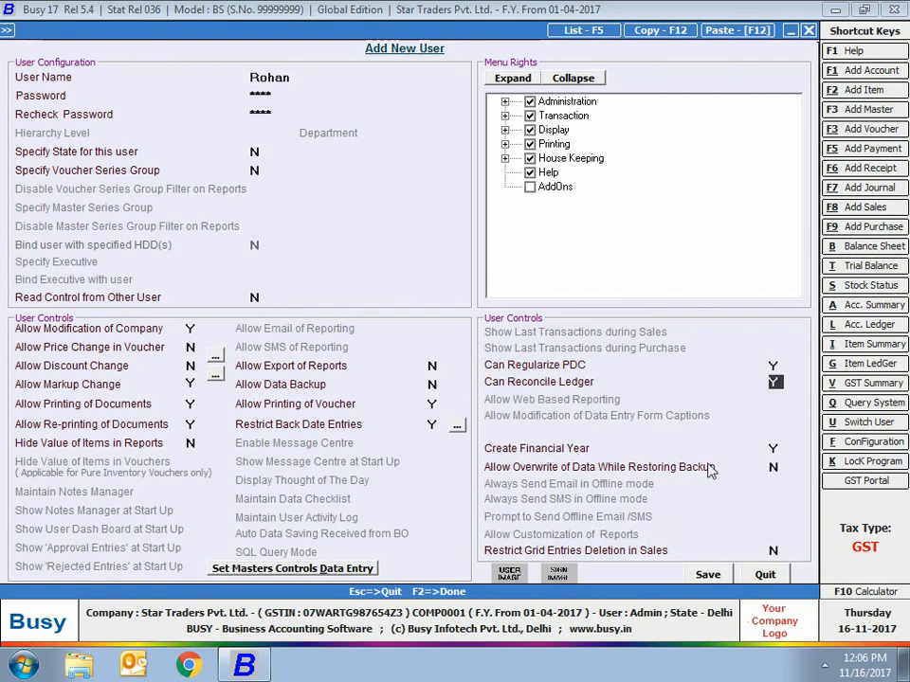
{"action": "left_click", "coordinate": [775, 448]}
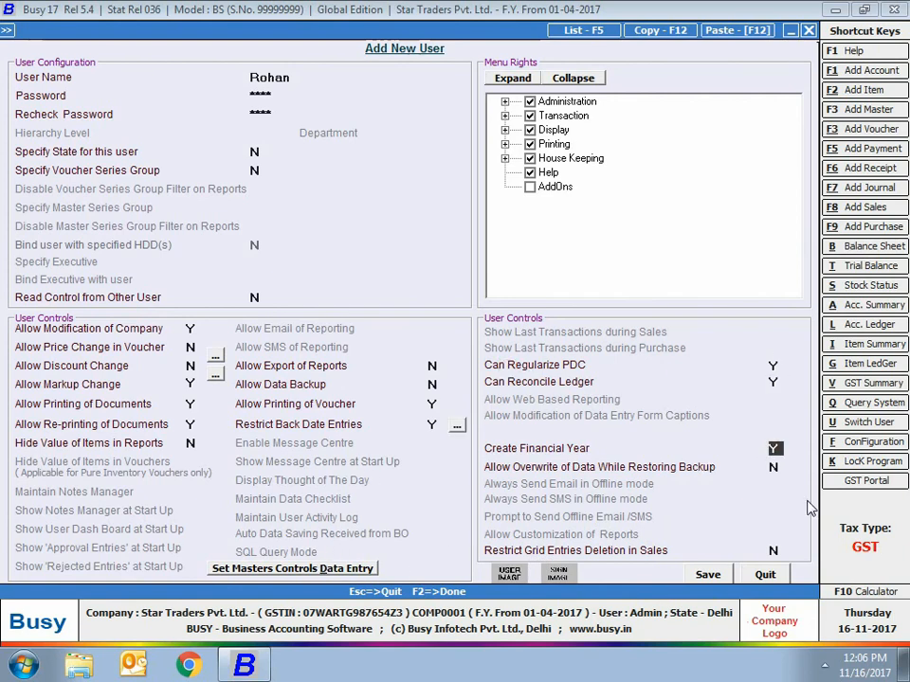
{"action": "key", "text": "Return"}
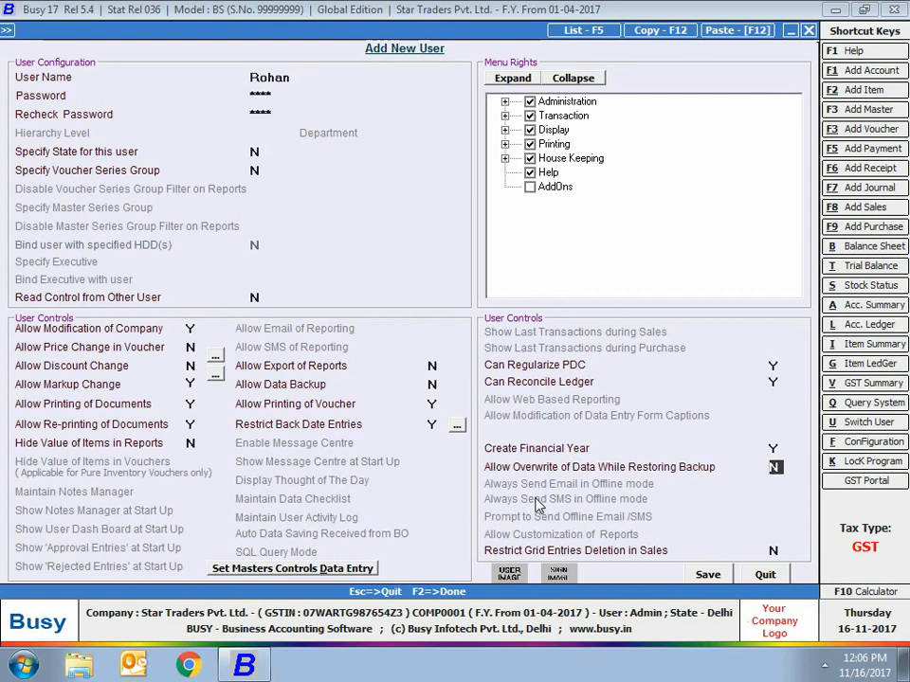
Step: Revoke the user's menu rights for Display and Printing, keeping Administration, Transaction, House Keeping and Help allowed
{"action": "left_click", "coordinate": [773, 550]}
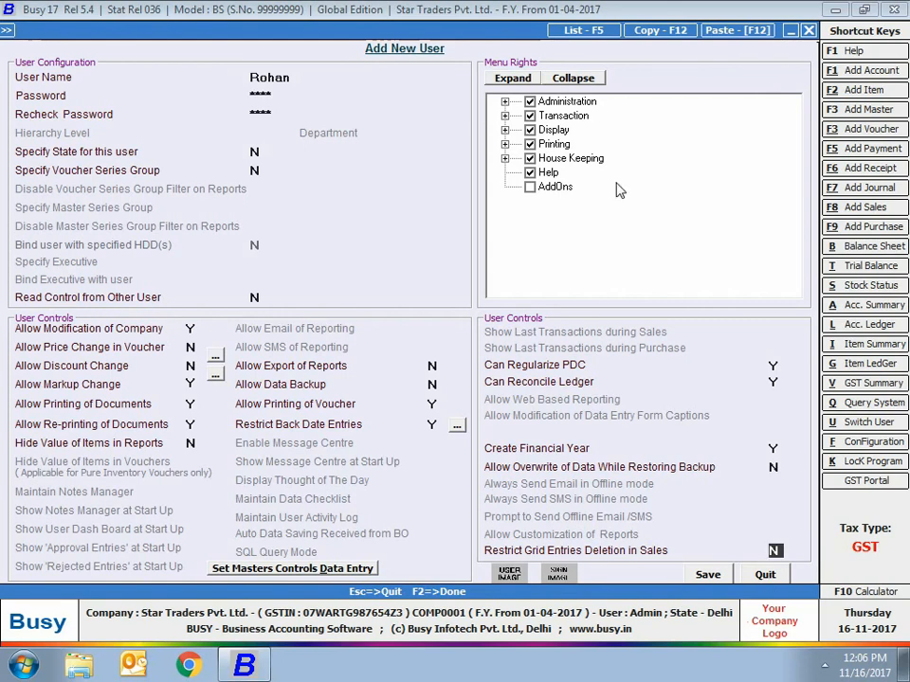
{"action": "left_click", "coordinate": [505, 101]}
{"action": "left_click", "coordinate": [506, 229]}
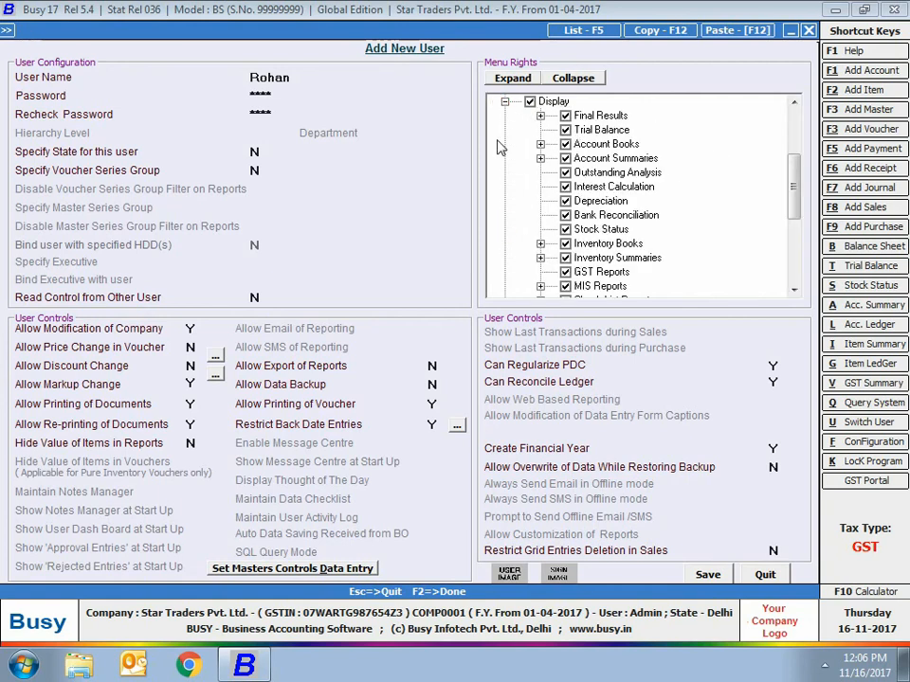
{"action": "left_click", "coordinate": [505, 101]}
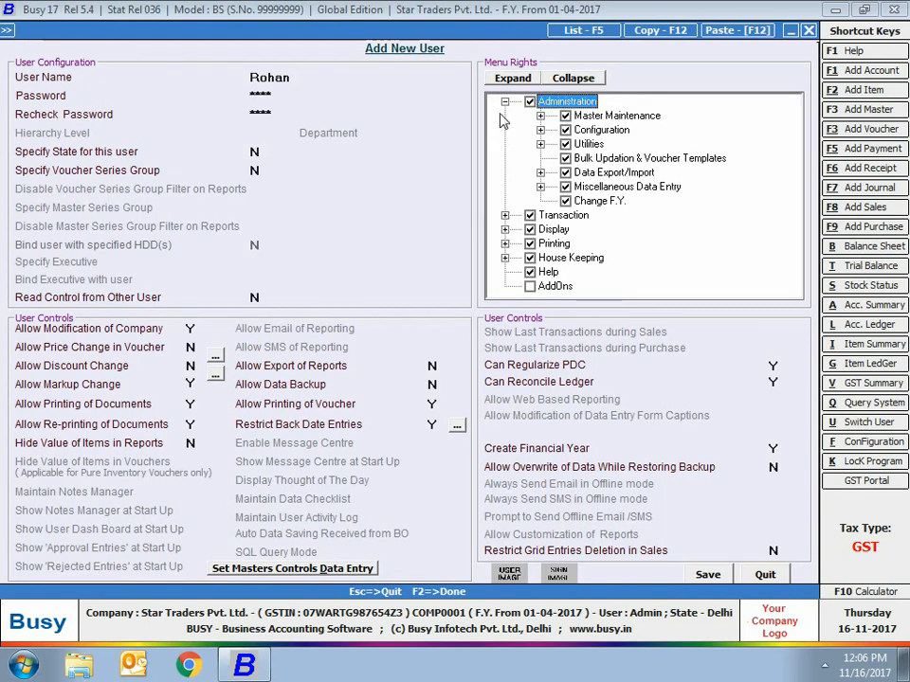
{"action": "left_click", "coordinate": [505, 102]}
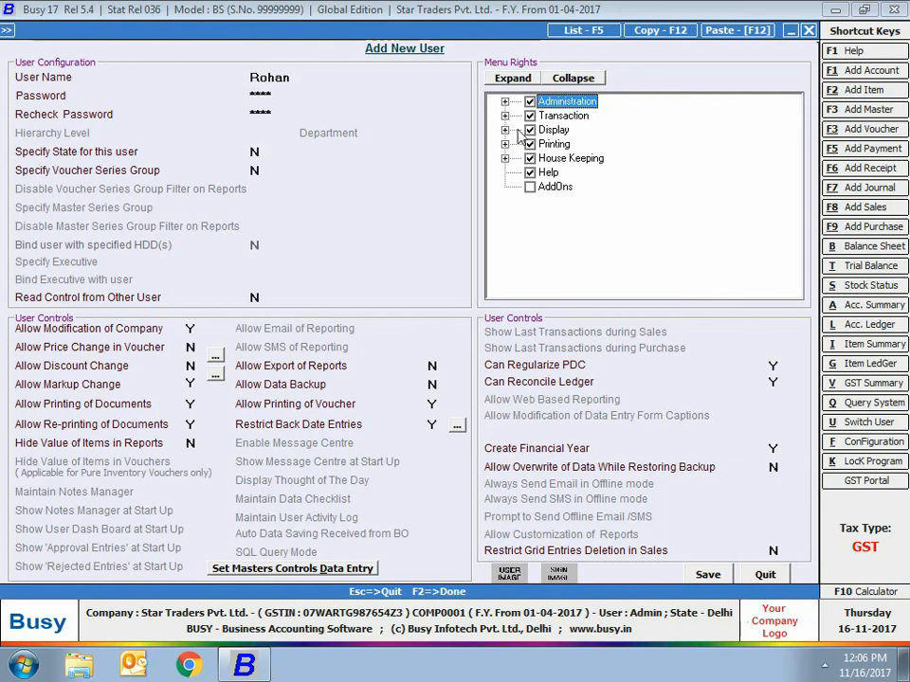
{"action": "left_click", "coordinate": [530, 131]}
{"action": "left_click", "coordinate": [530, 144]}
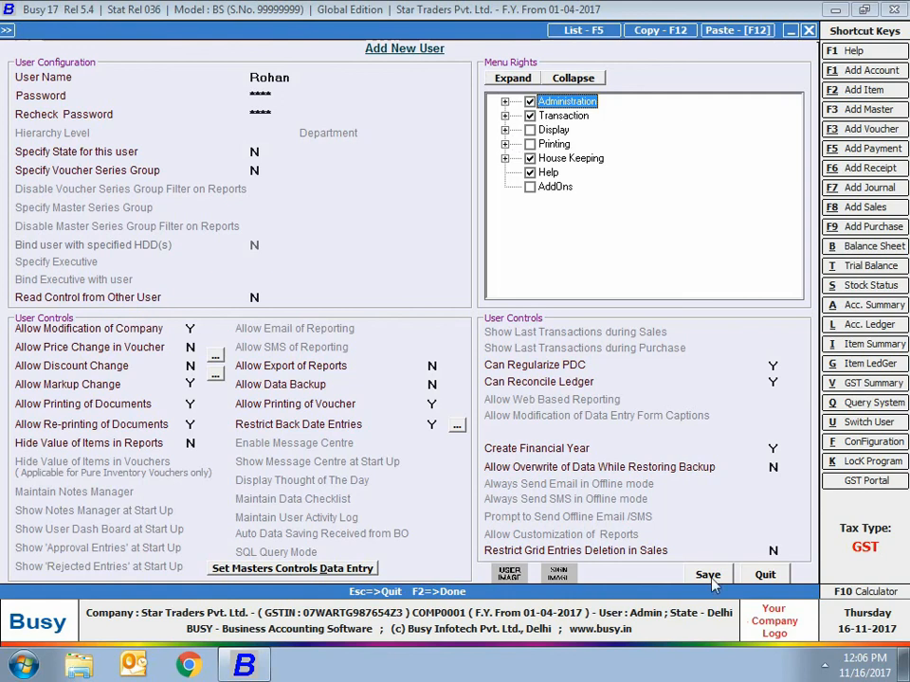
Step: Save the new user and return to the main screen
{"action": "left_click", "coordinate": [709, 577]}
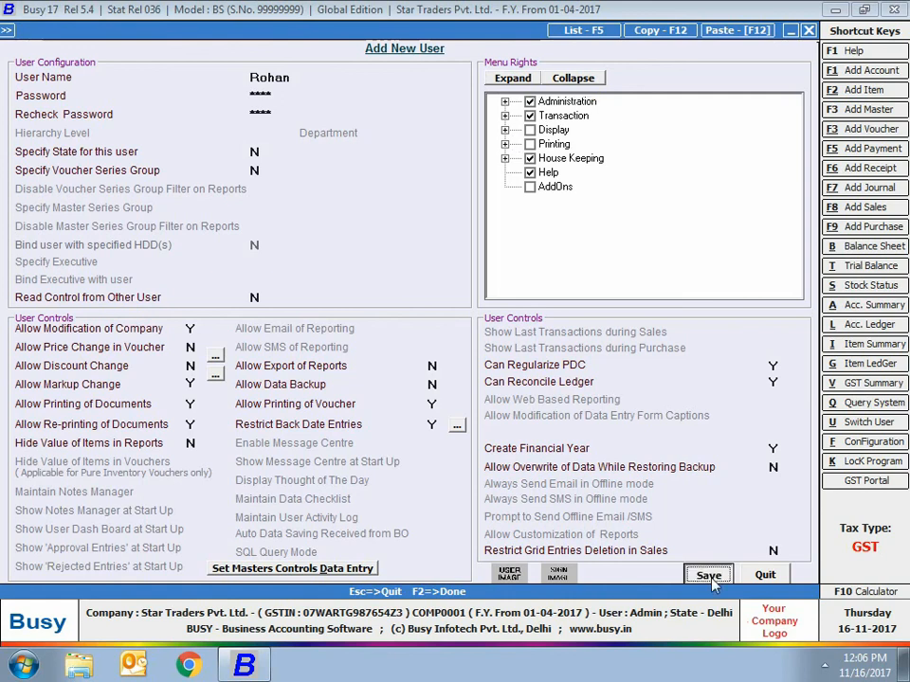
{"action": "key", "text": "Escape"}
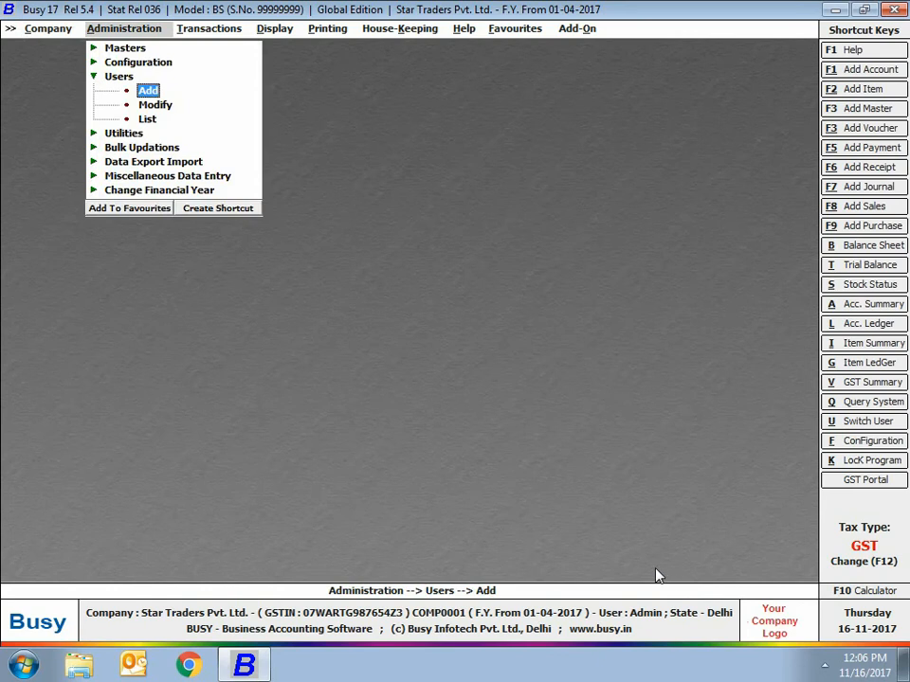
{"action": "key", "text": "Escape"}
{"action": "key", "text": "Escape"}
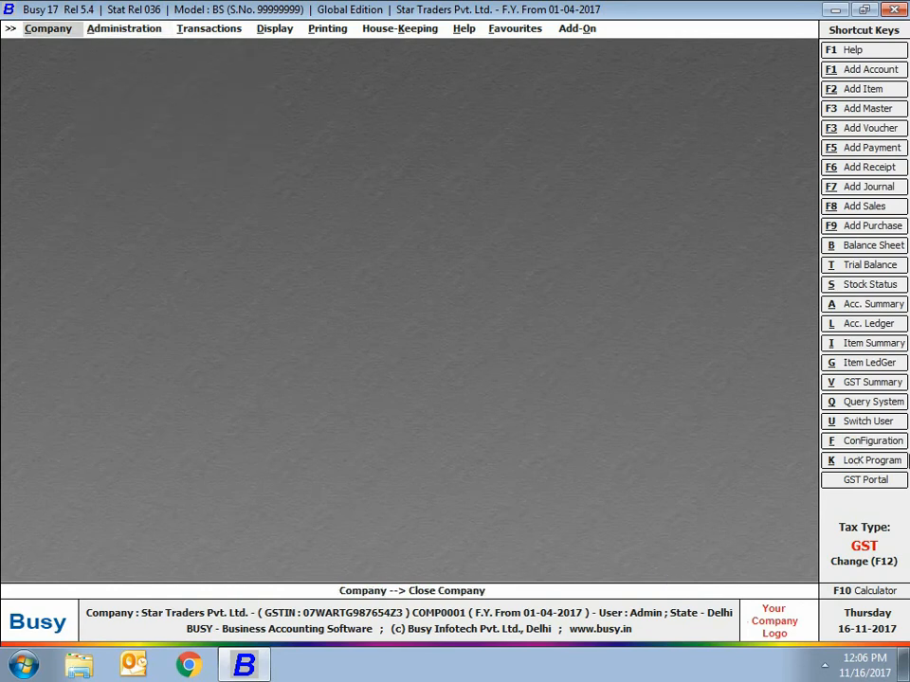
Step: Switch user and log in with the new user's name and account password
{"action": "left_click", "coordinate": [853, 422]}
{"action": "type", "text": "rohan"}
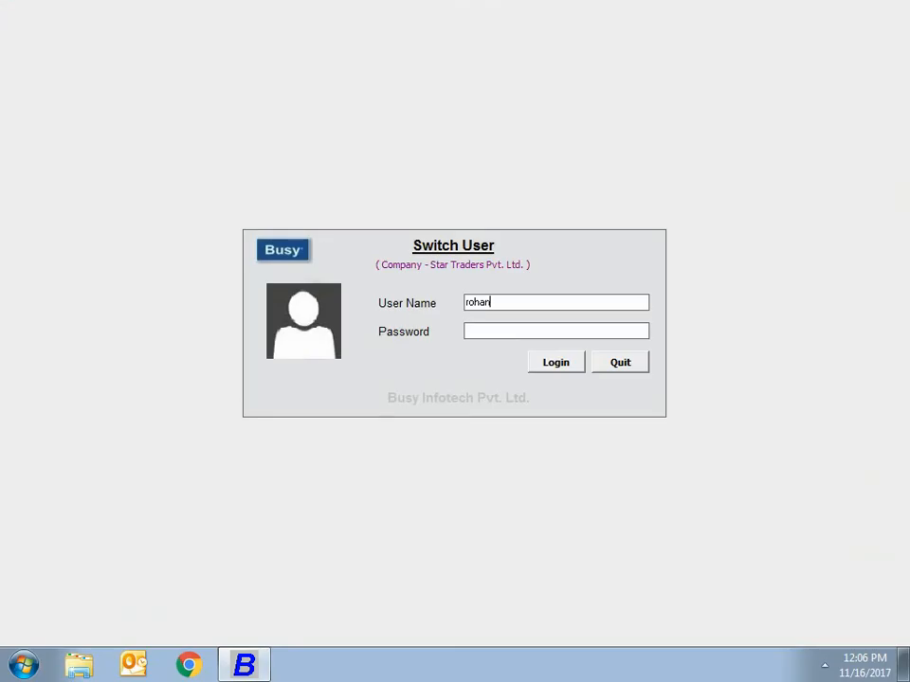
{"action": "key", "text": "Return"}
{"action": "type", "text": "****"}
{"action": "key", "text": "Return"}
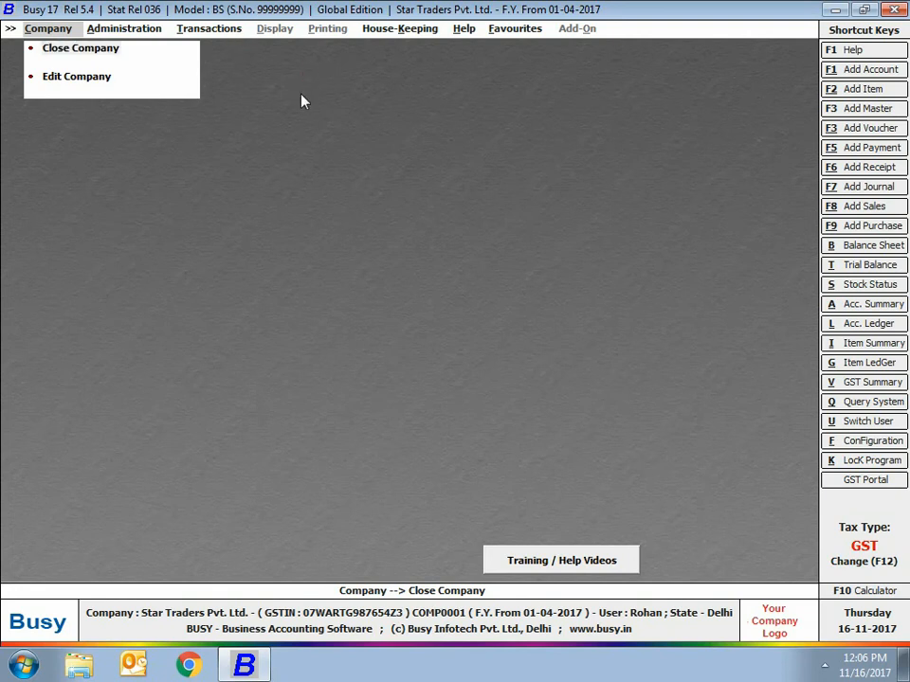
Step: Open Main series sales voucher no. 2 dated 01-07-2017 for modification
{"action": "left_click", "coordinate": [195, 28]}
{"action": "left_click", "coordinate": [205, 47]}
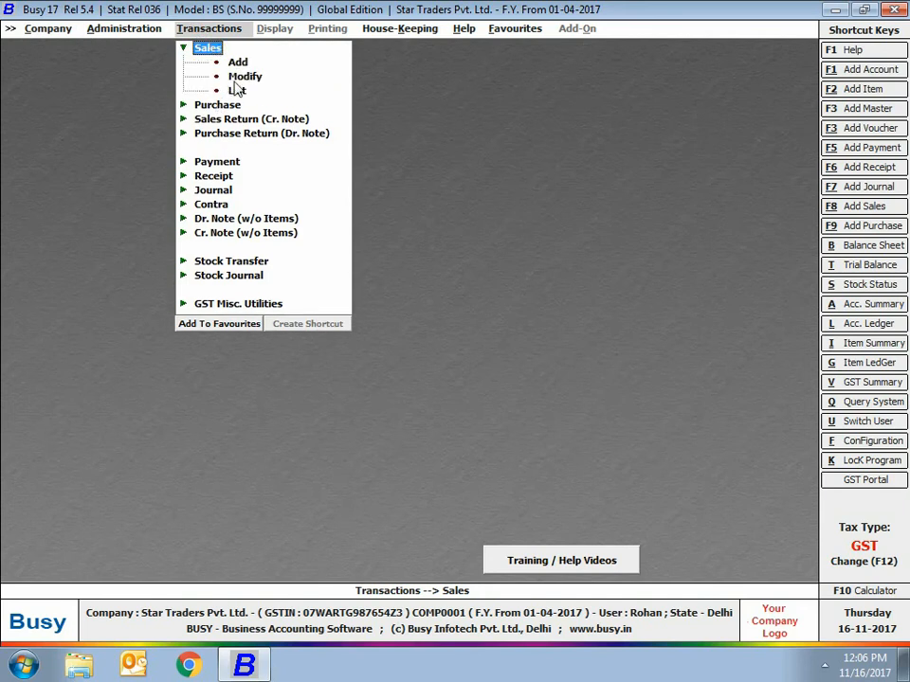
{"action": "left_click", "coordinate": [234, 80]}
{"action": "key", "text": "Return"}
{"action": "key", "text": "Return"}
{"action": "key", "text": "Return"}
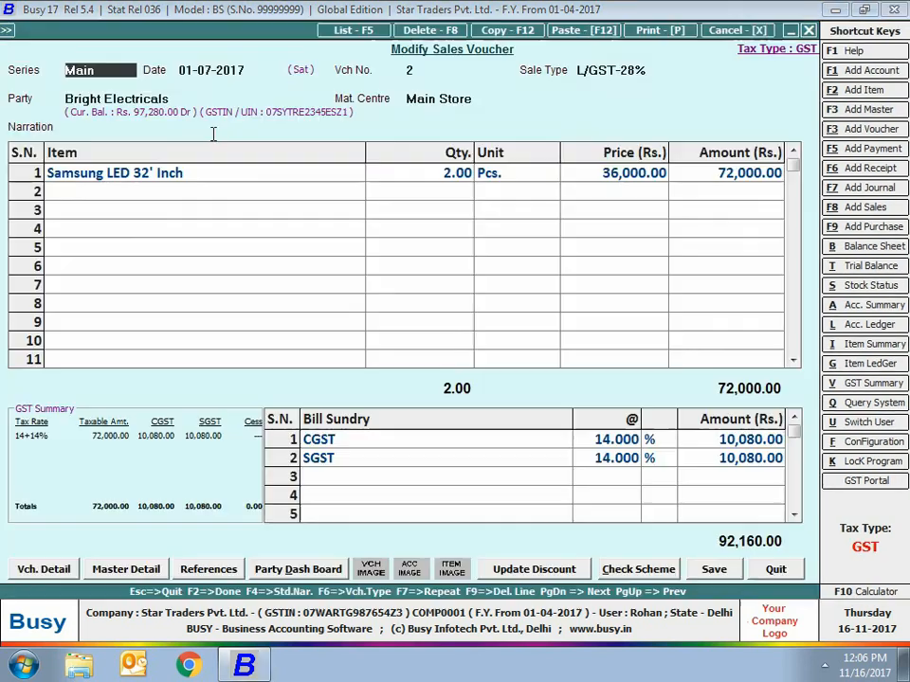
Step: Try to change the price of the Samsung LED 32' Inch item and leave the sales voucher
{"action": "left_click", "coordinate": [601, 172]}
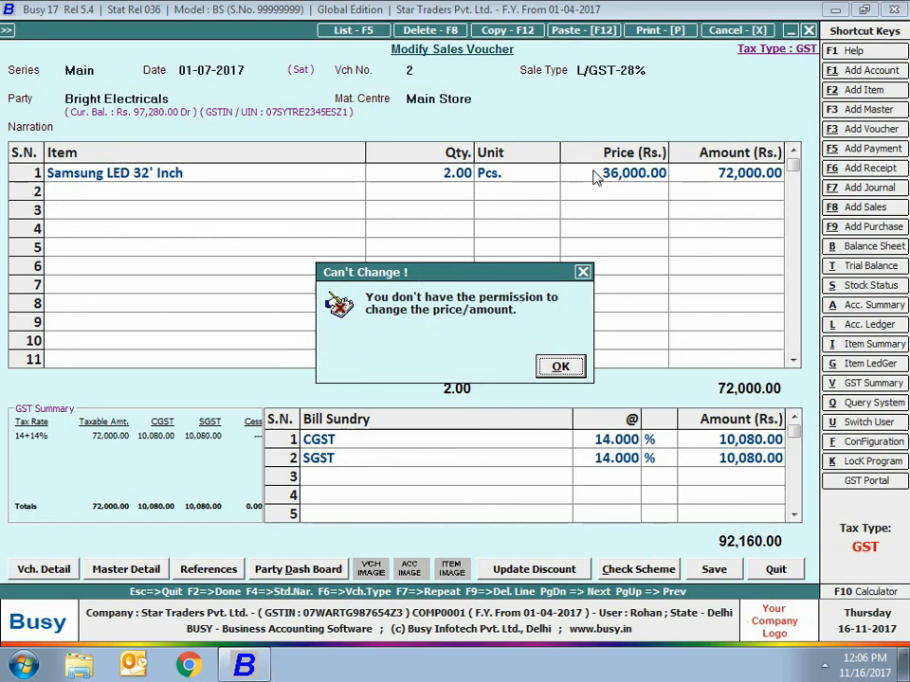
{"action": "key", "text": "Return"}
{"action": "key", "text": "Escape"}
{"action": "key", "text": "Return"}
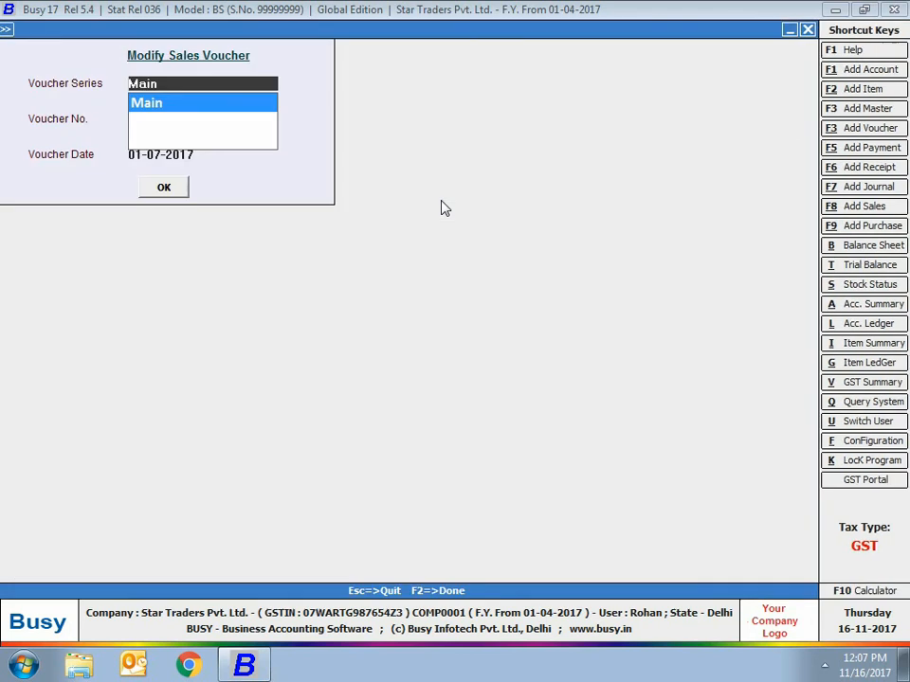
{"action": "key", "text": "Escape"}
{"action": "left_click", "coordinate": [210, 48]}
{"action": "left_click", "coordinate": [806, 542]}
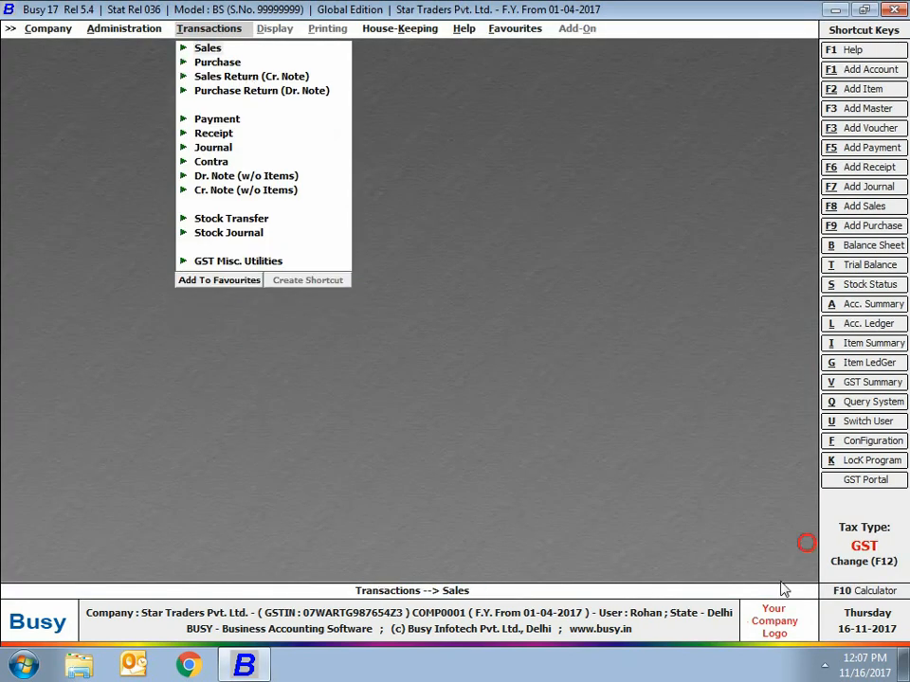
Step: Try to add a sales voucher dated 02-11-2017 to test the back-date restriction, and quit the voucher
{"action": "left_click", "coordinate": [214, 48]}
{"action": "left_click", "coordinate": [232, 64]}
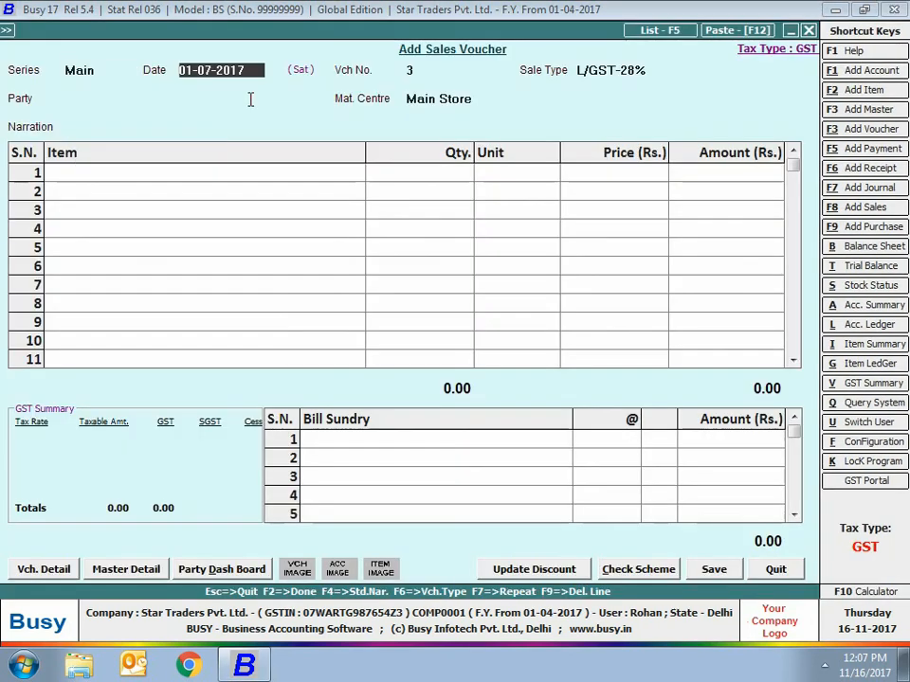
{"action": "type", "text": "2-11-17"}
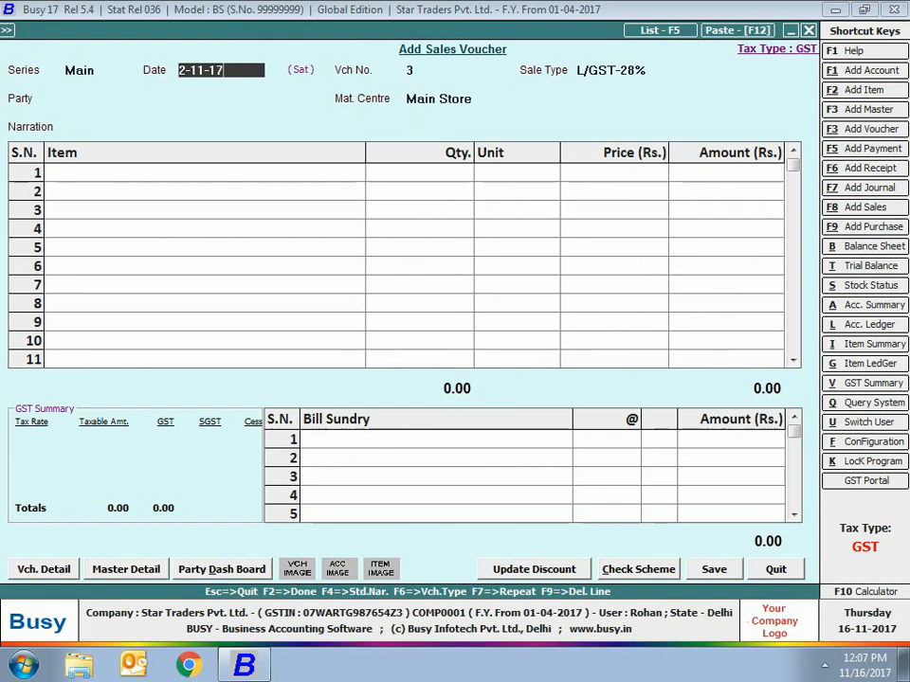
{"action": "key", "text": "Return"}
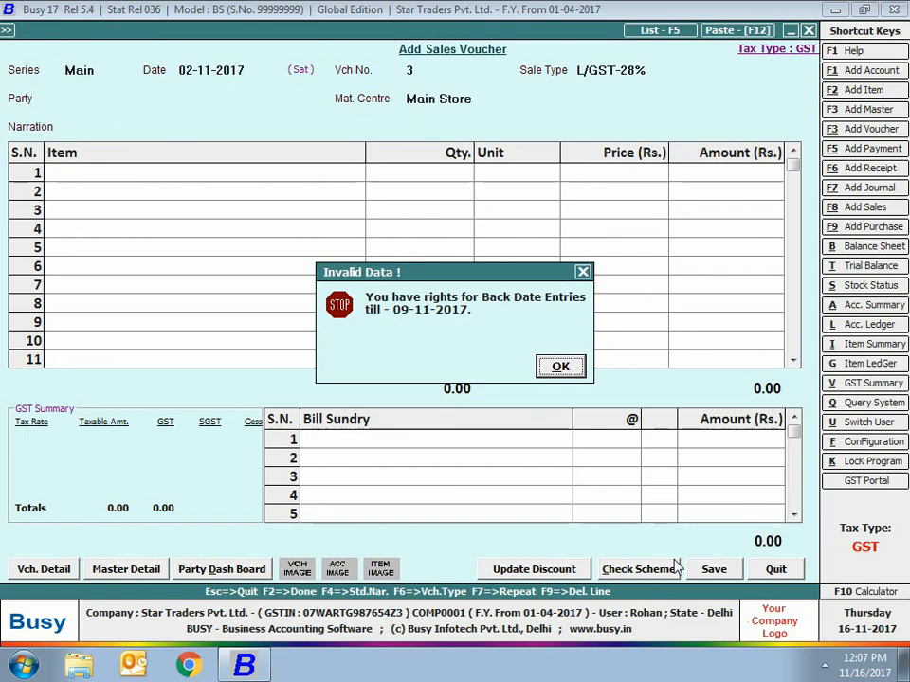
{"action": "key", "text": "Return"}
{"action": "key", "text": "Escape"}
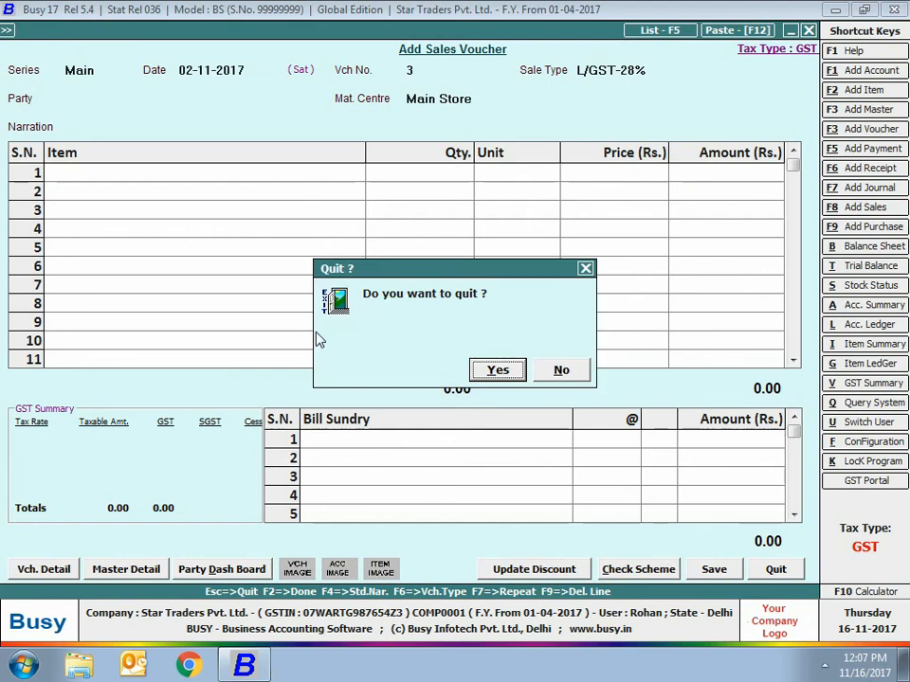
{"action": "key", "text": "Return"}
Step: Close the company and try to back up Star Traders Pvt. Ltd. using the new user's name and account password
{"action": "left_click", "coordinate": [38, 30]}
{"action": "left_click", "coordinate": [60, 48]}
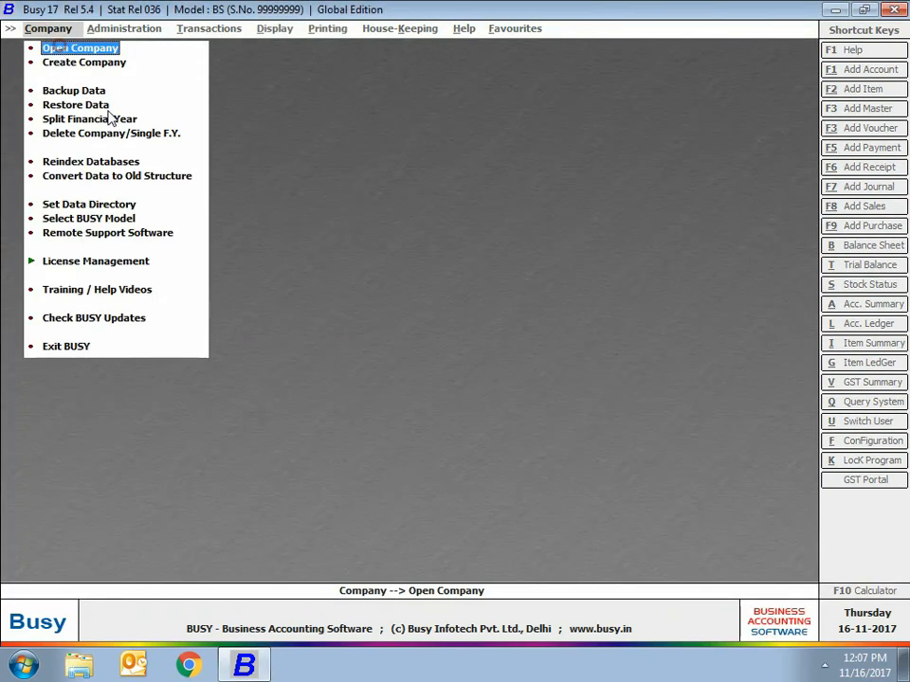
{"action": "left_click", "coordinate": [75, 91]}
{"action": "key", "text": "Return"}
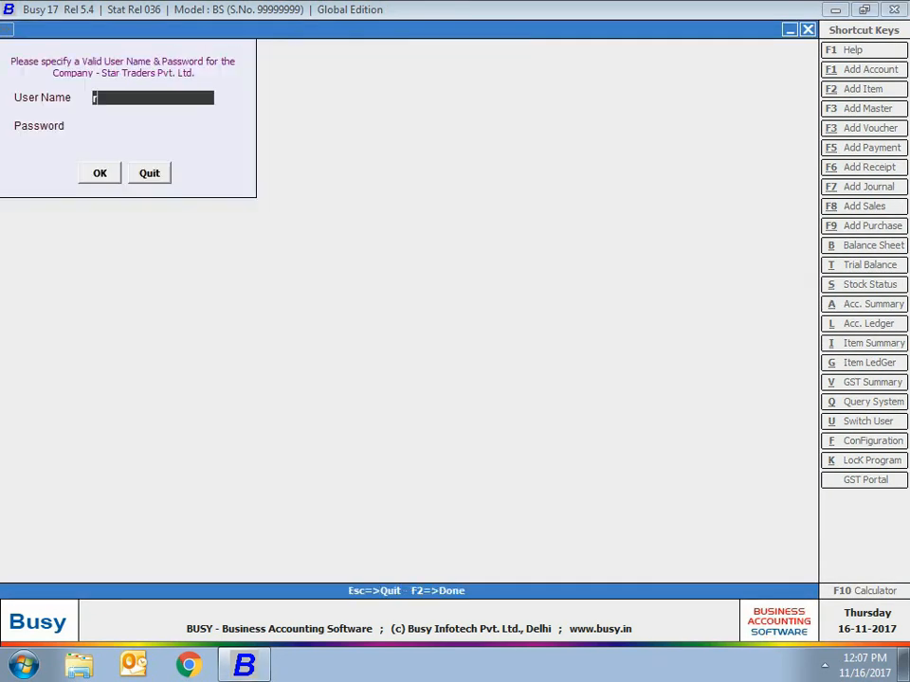
{"action": "type", "text": "Rohan"}
{"action": "key", "text": "Return"}
{"action": "type", "text": "****"}
{"action": "key", "text": "Return"}
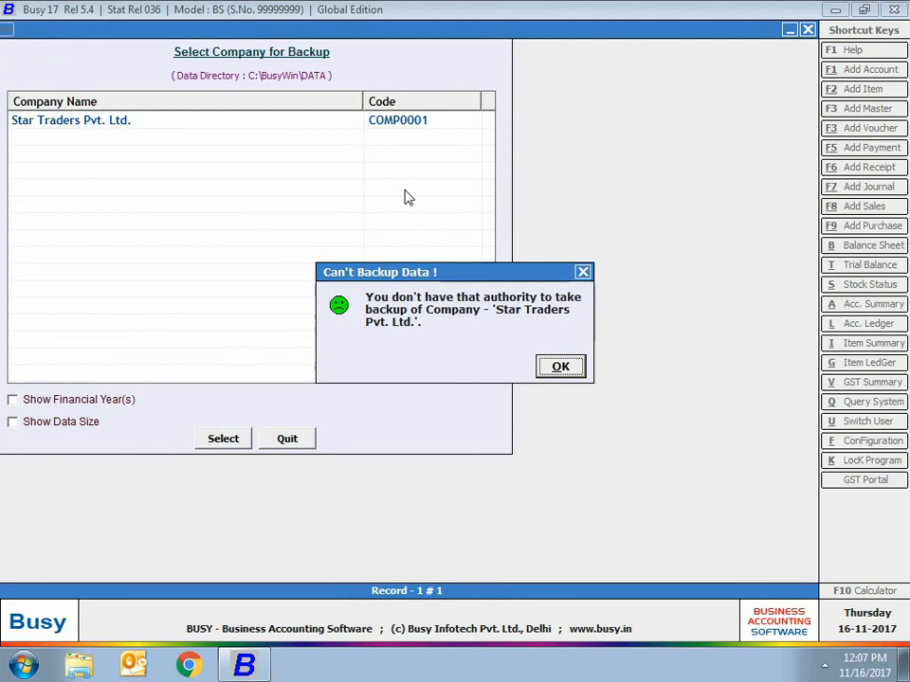
{"action": "left_click", "coordinate": [560, 367]}
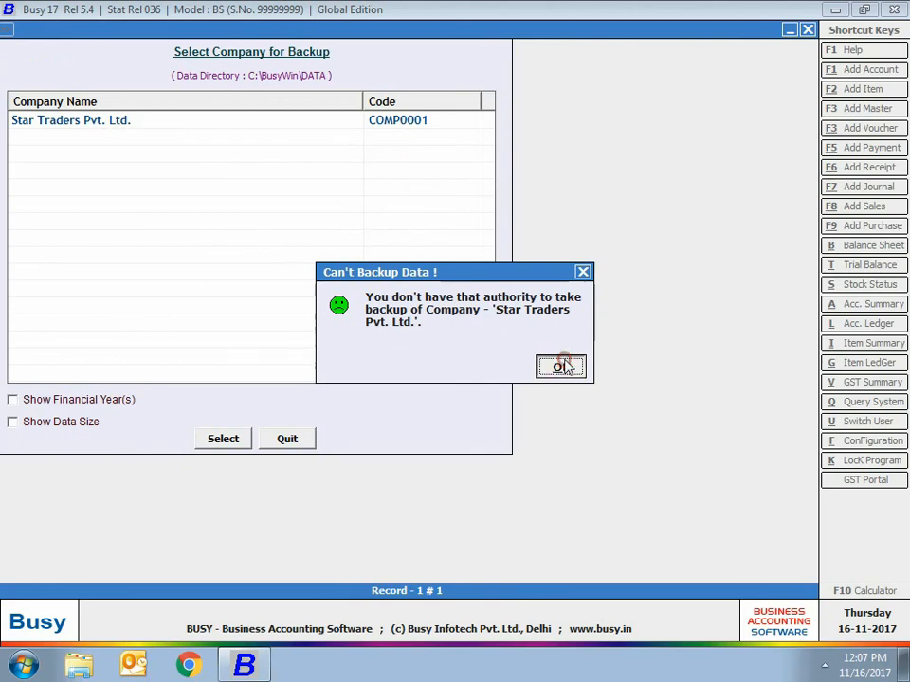
{"action": "key", "text": "Escape"}
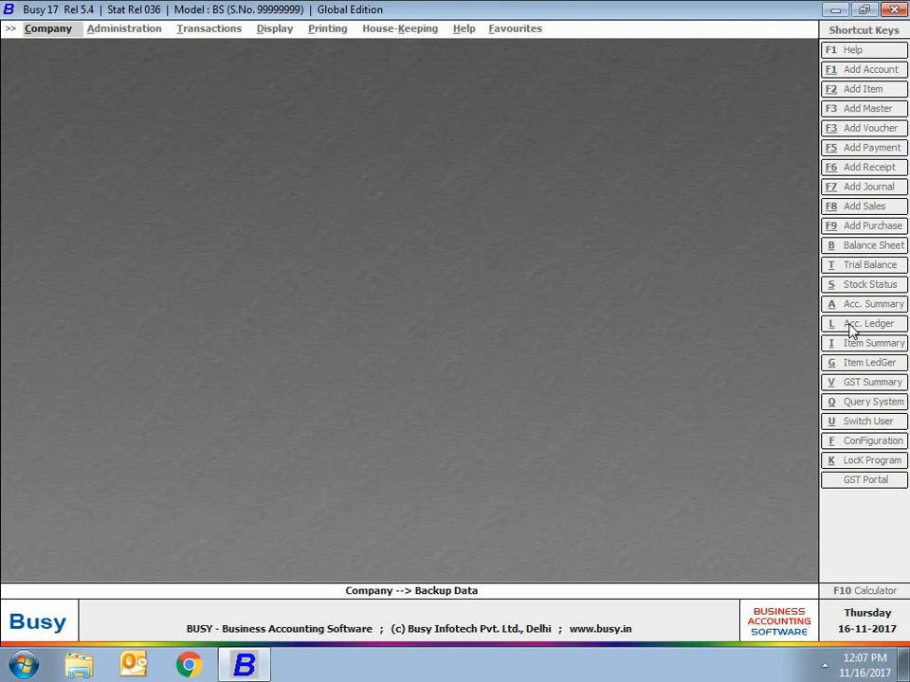